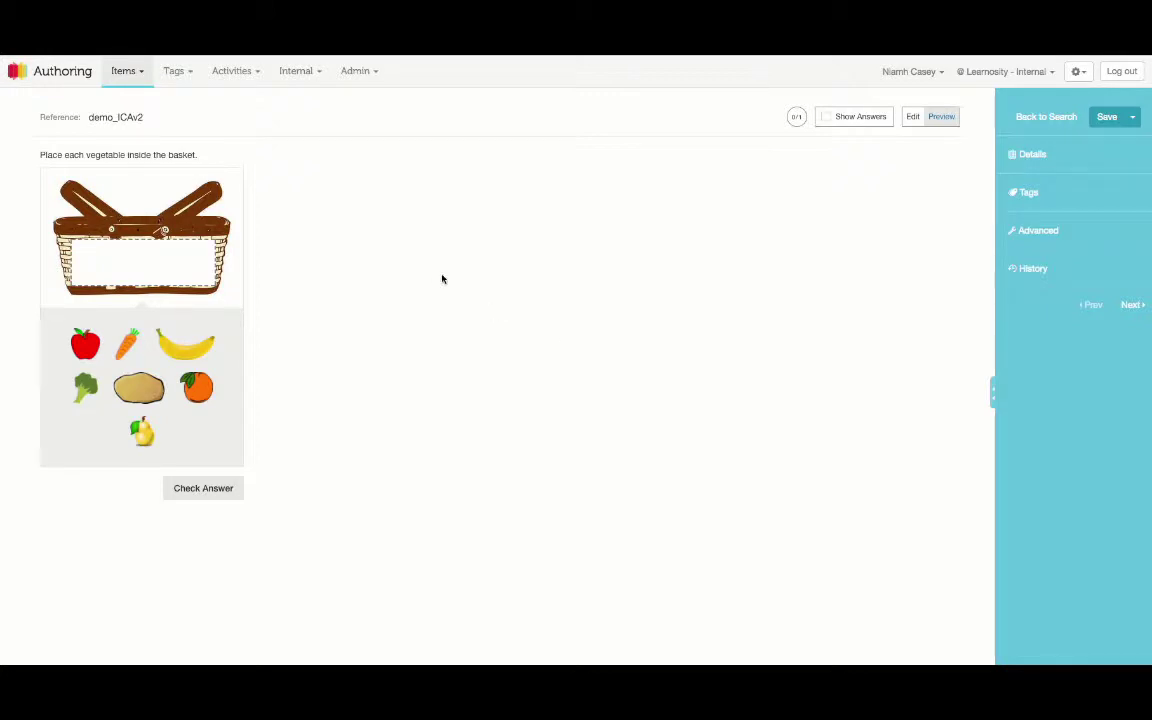
Drag the carrot, potato and broccoli into the basket and check the answer
left_click_drag(125, 342, 90, 258)
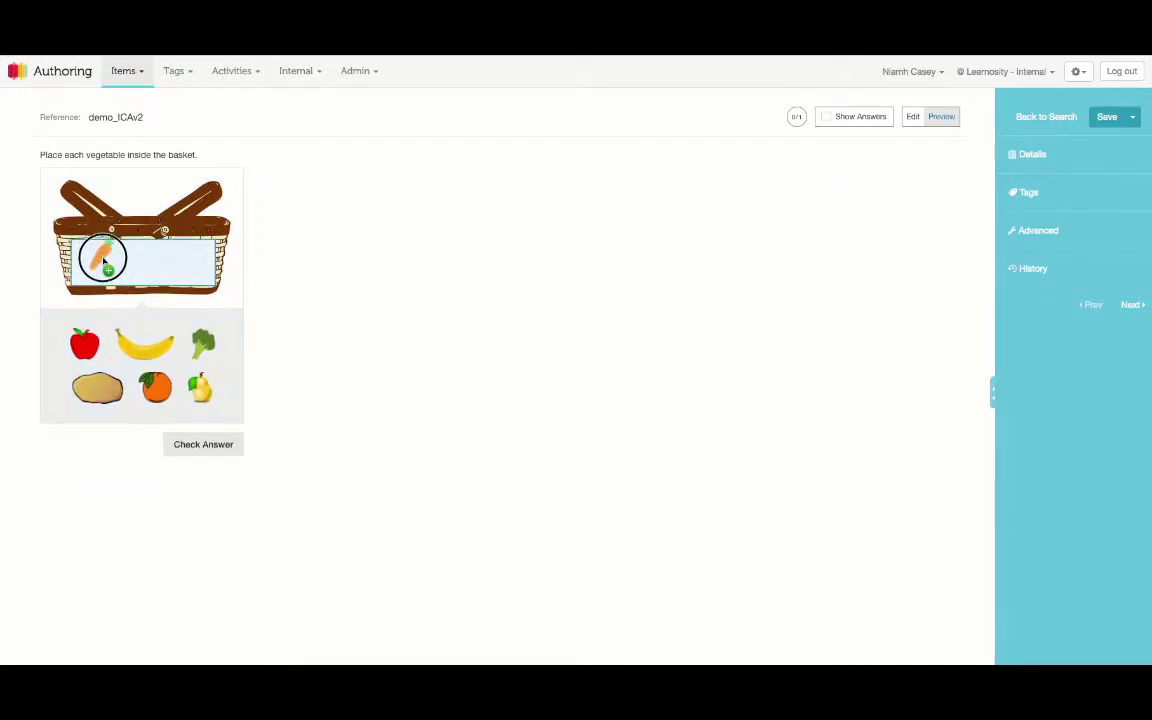
left_click_drag(99, 385, 130, 258)
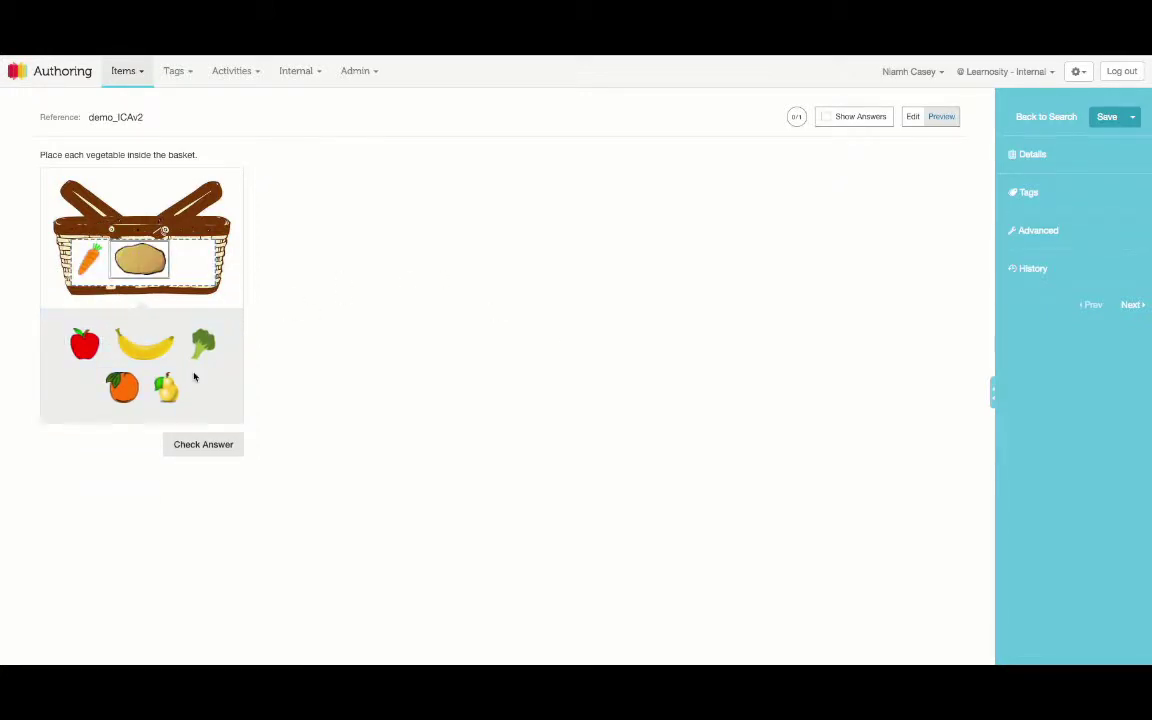
left_click_drag(201, 347, 196, 258)
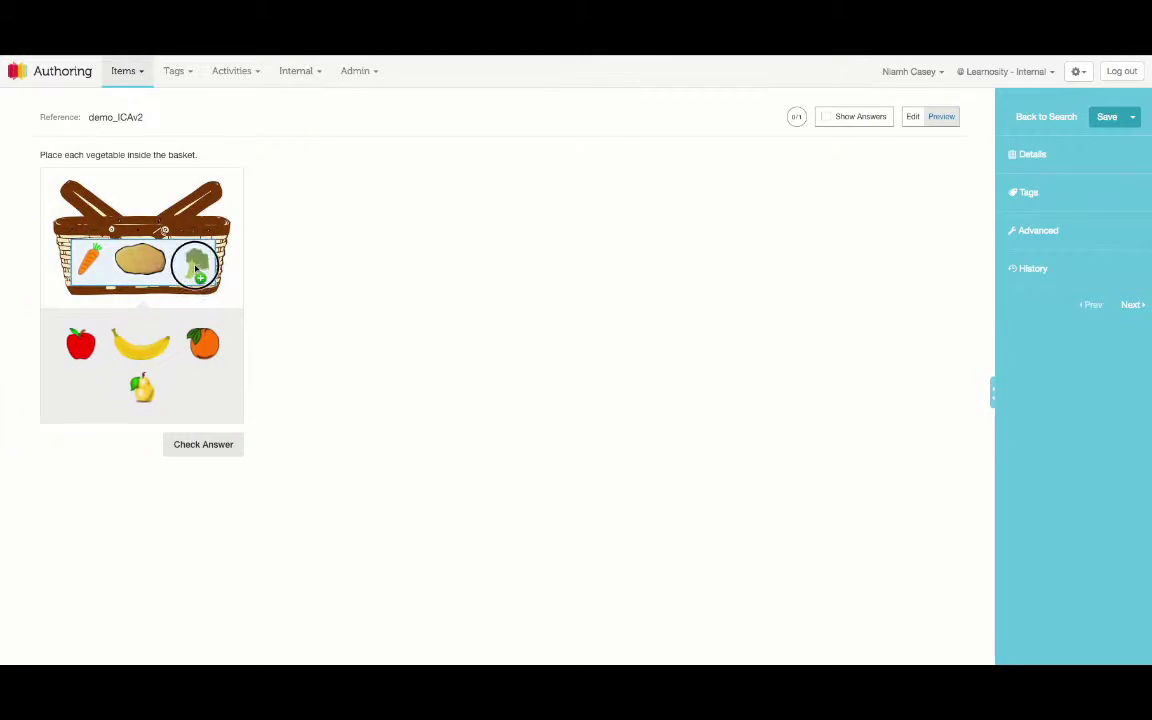
left_click(216, 448)
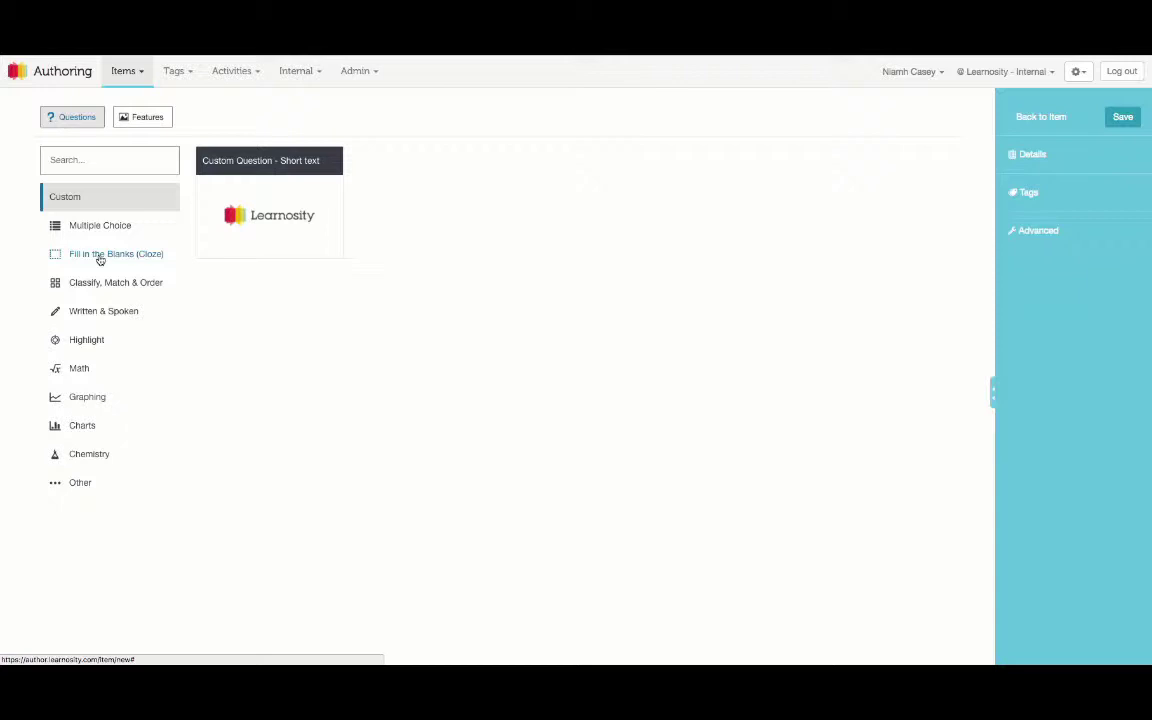
Choose the Label image with drag & drop template under Fill in the Blanks (Cloze)
left_click(100, 258)
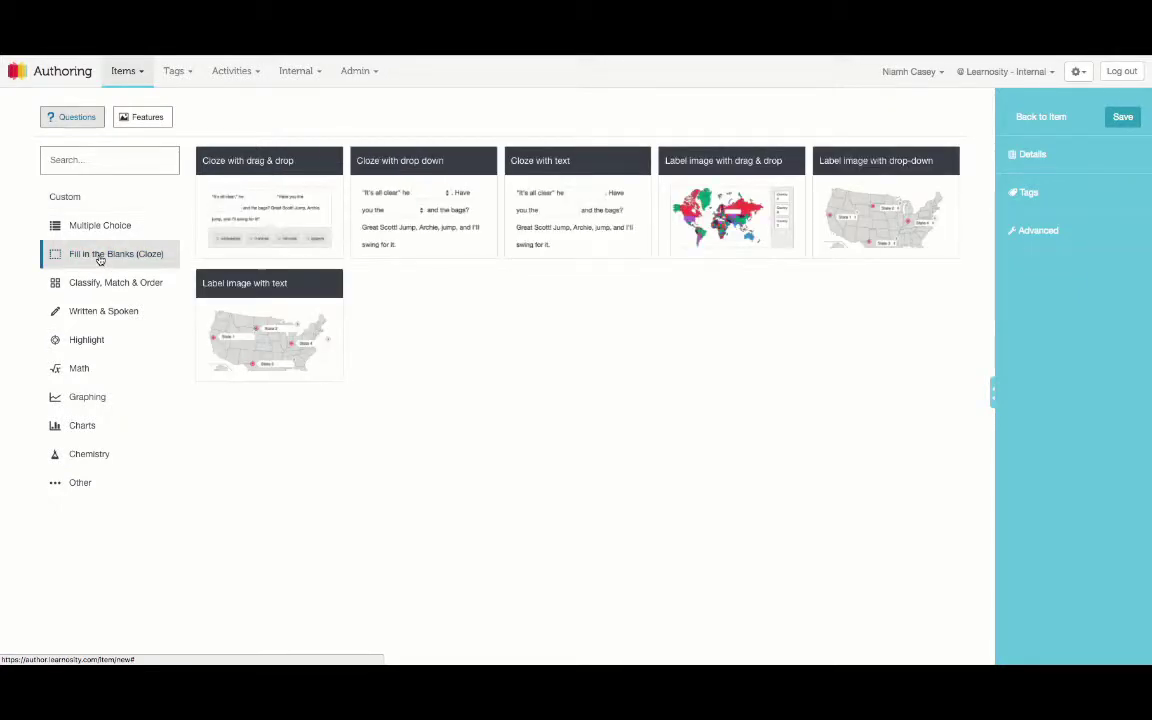
mouse_move(731, 215)
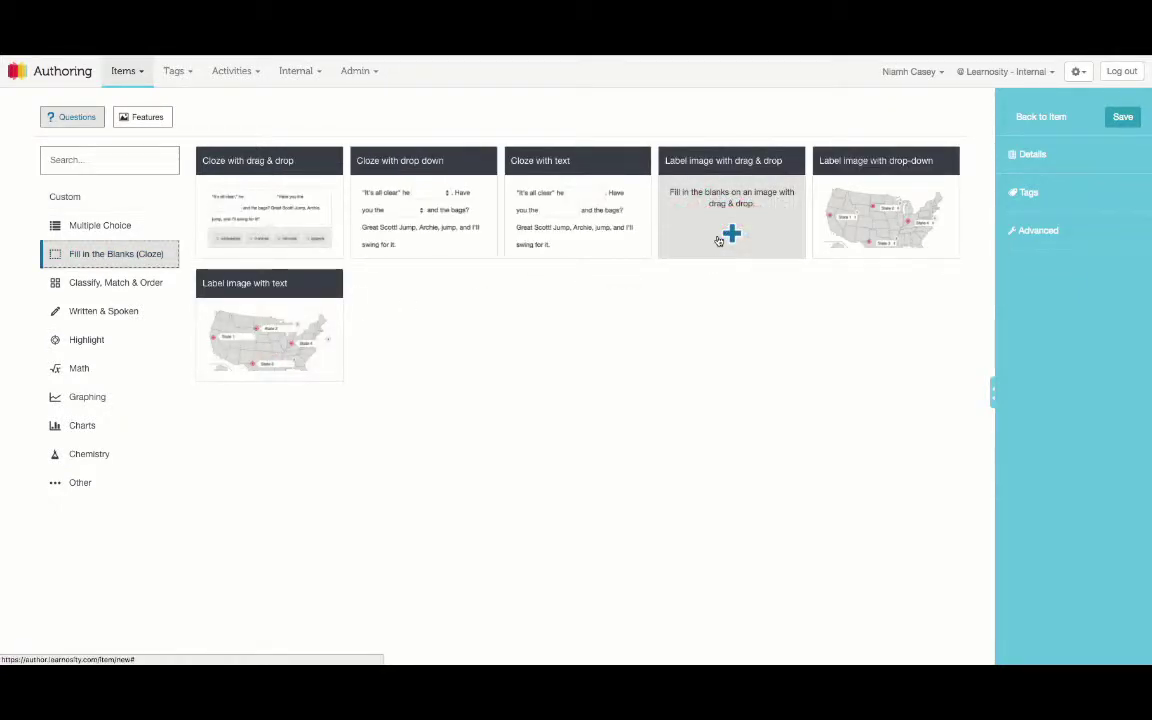
left_click(717, 234)
Replace the placeholder stem with 'Place each vegetable inside the basket.'
left_click(707, 191)
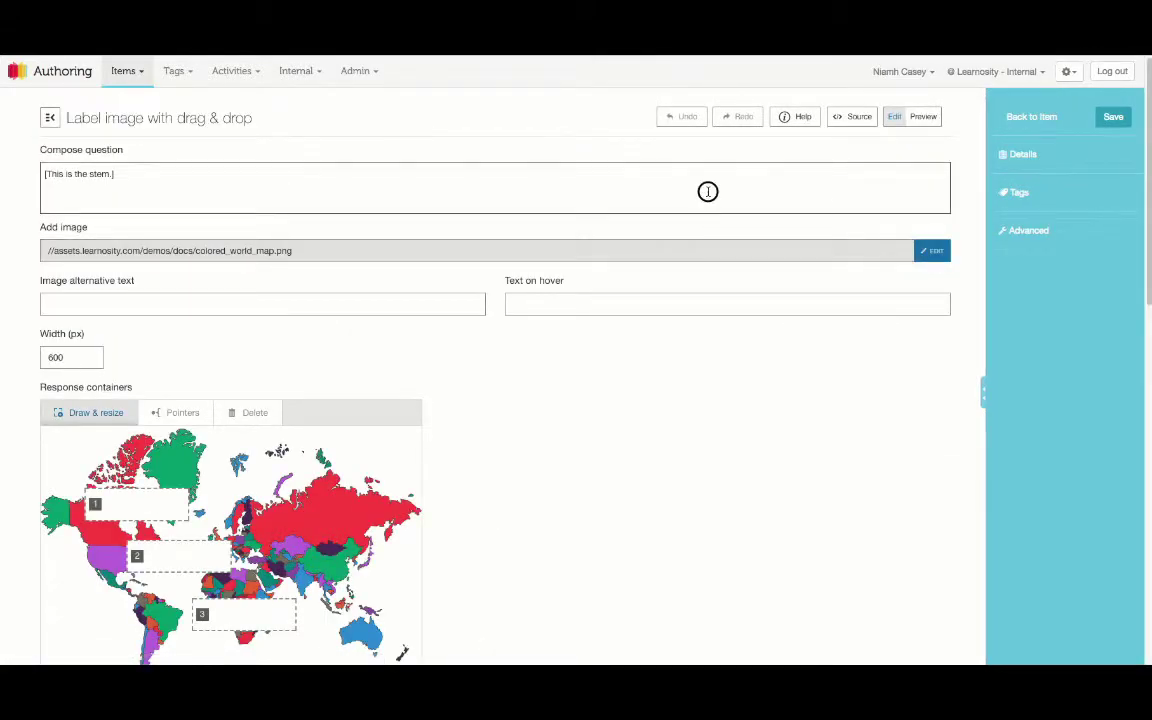
type("Place each vegetable")
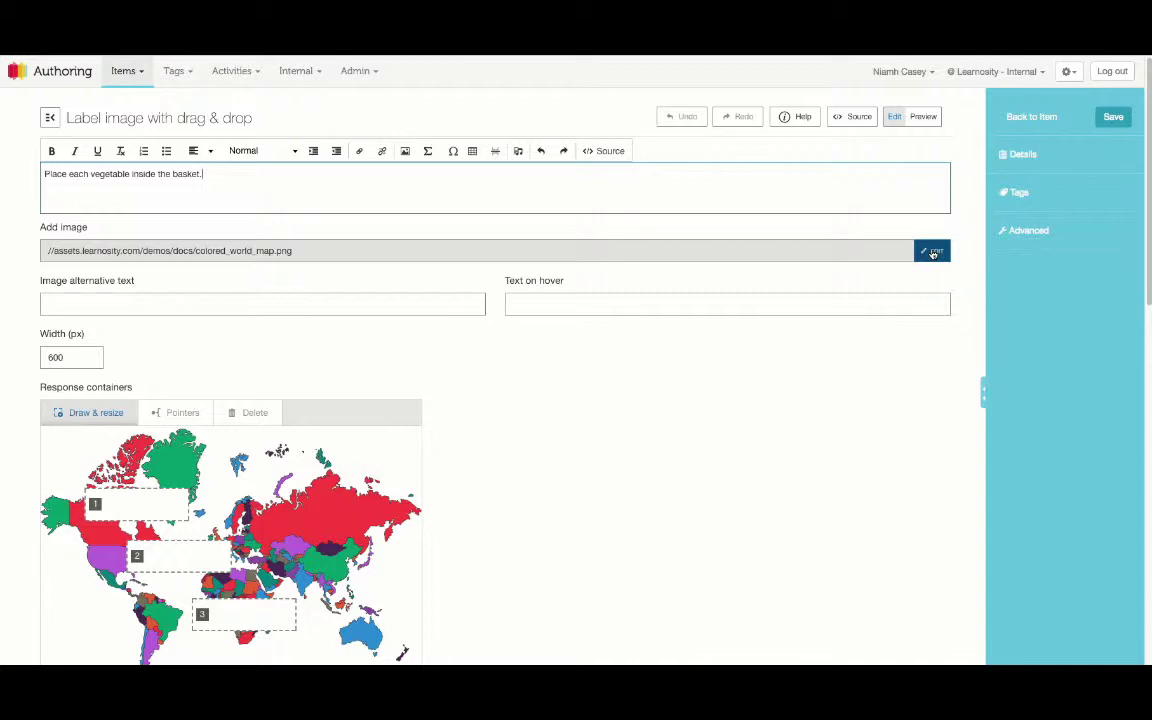
Upload basket.jpeg in place of the world map and show its size options
left_click(932, 251)
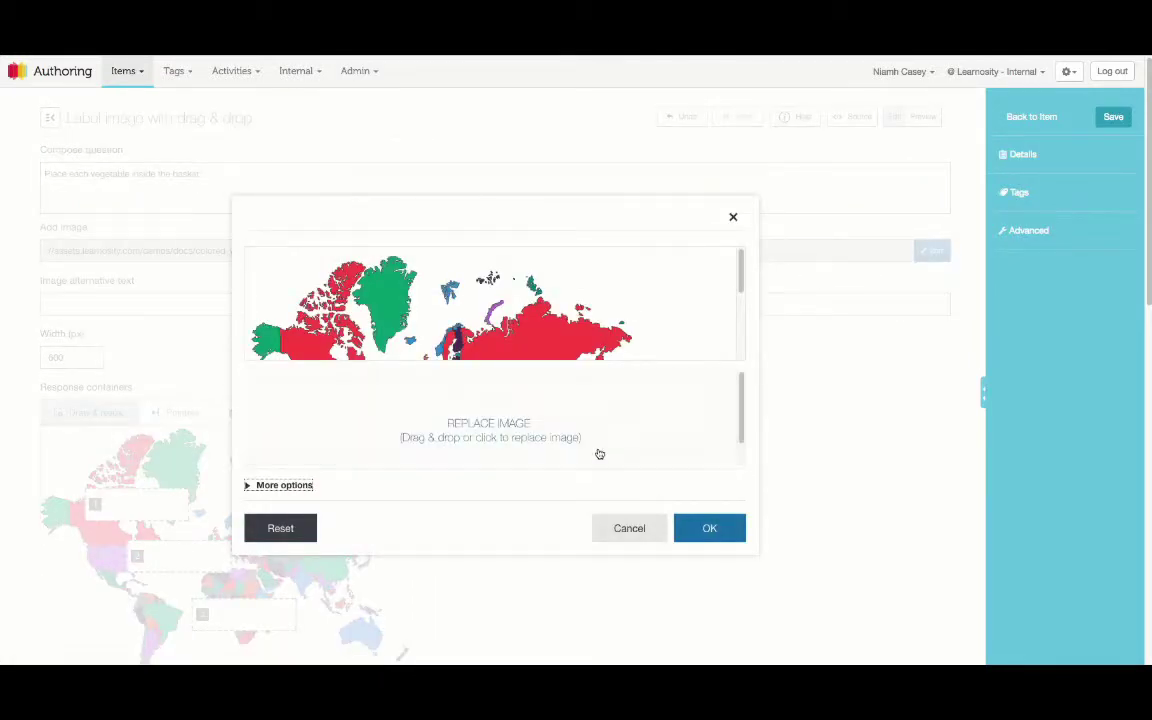
left_click(582, 440)
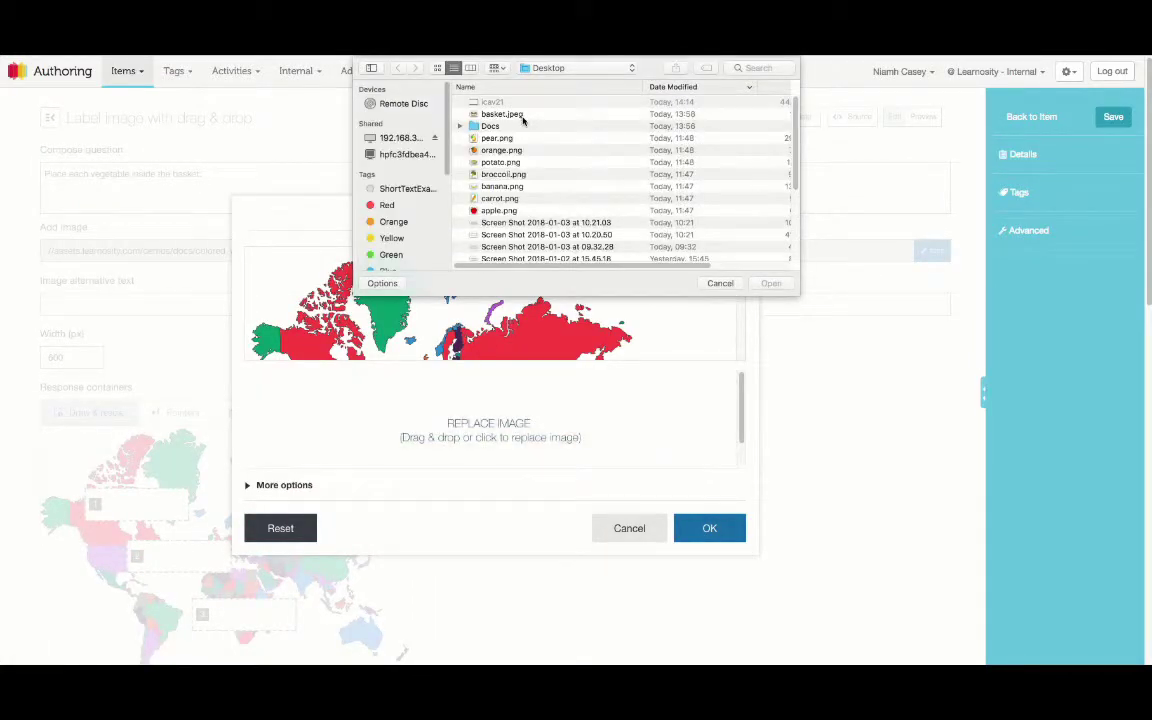
double_click(505, 115)
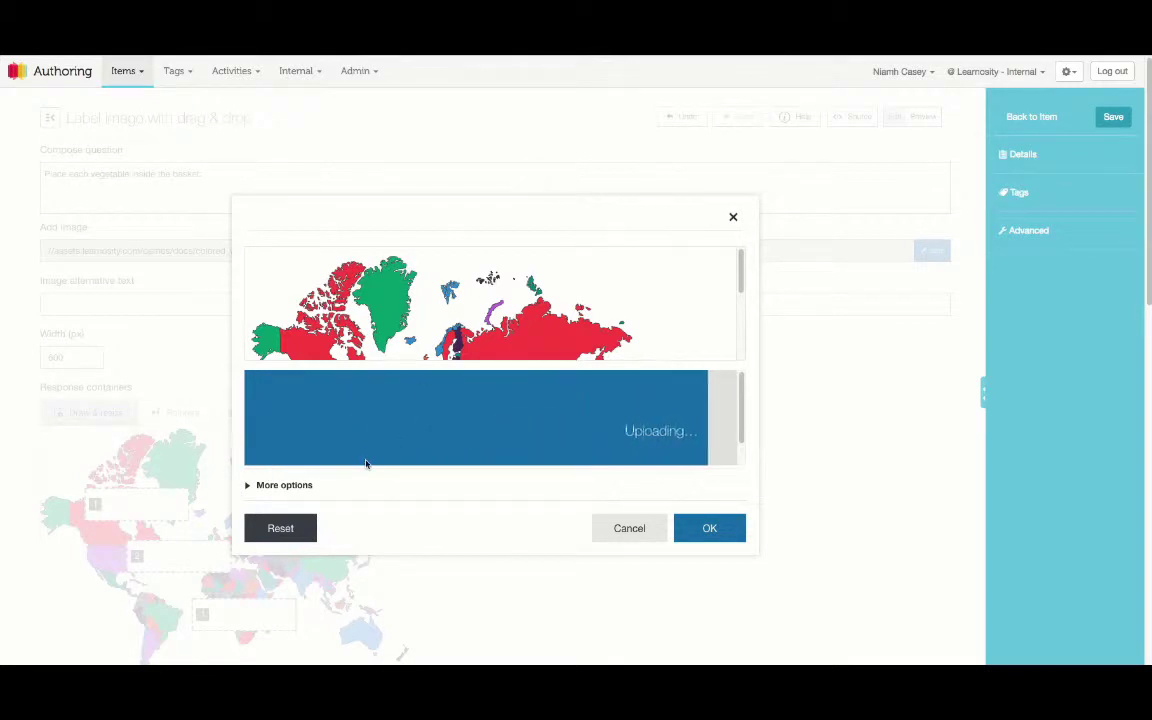
left_click(302, 486)
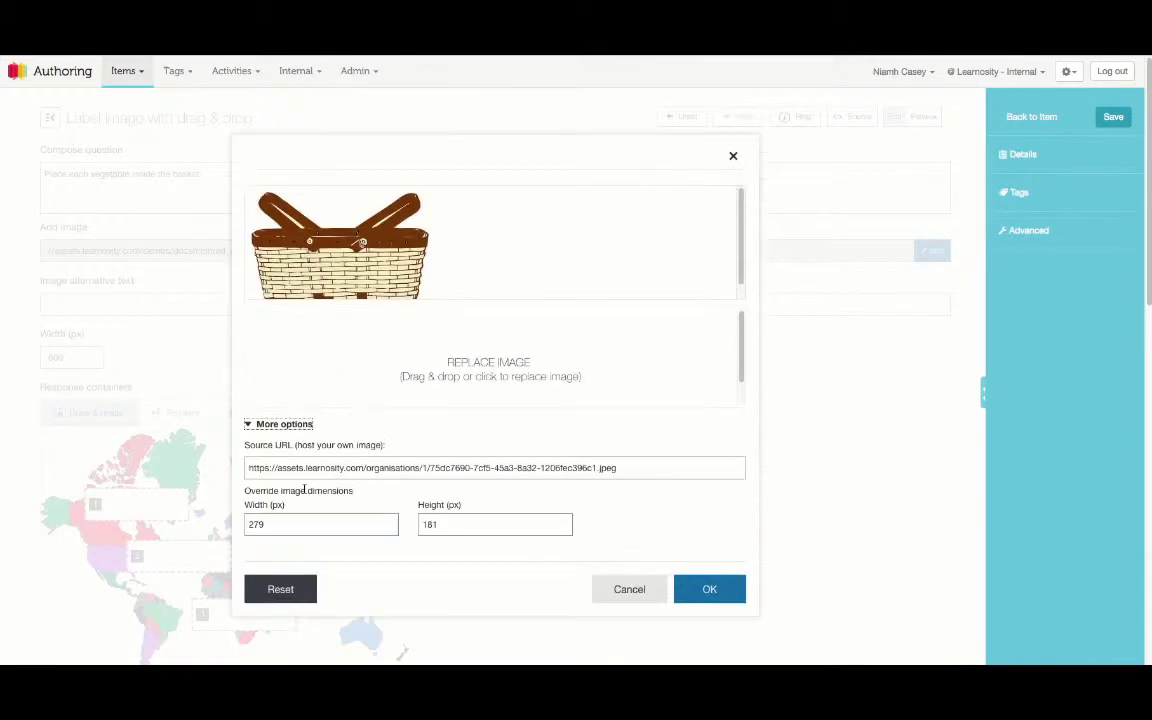
left_click(733, 589)
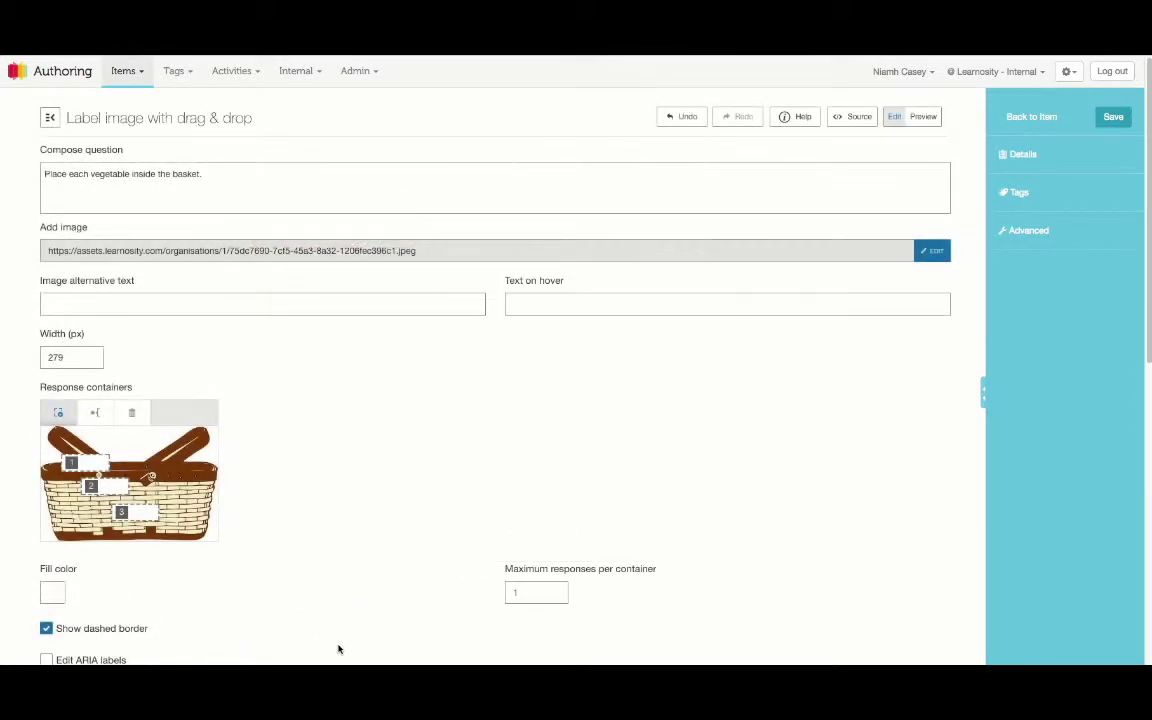
scroll(321, 597, "down", 1)
left_click(90, 268)
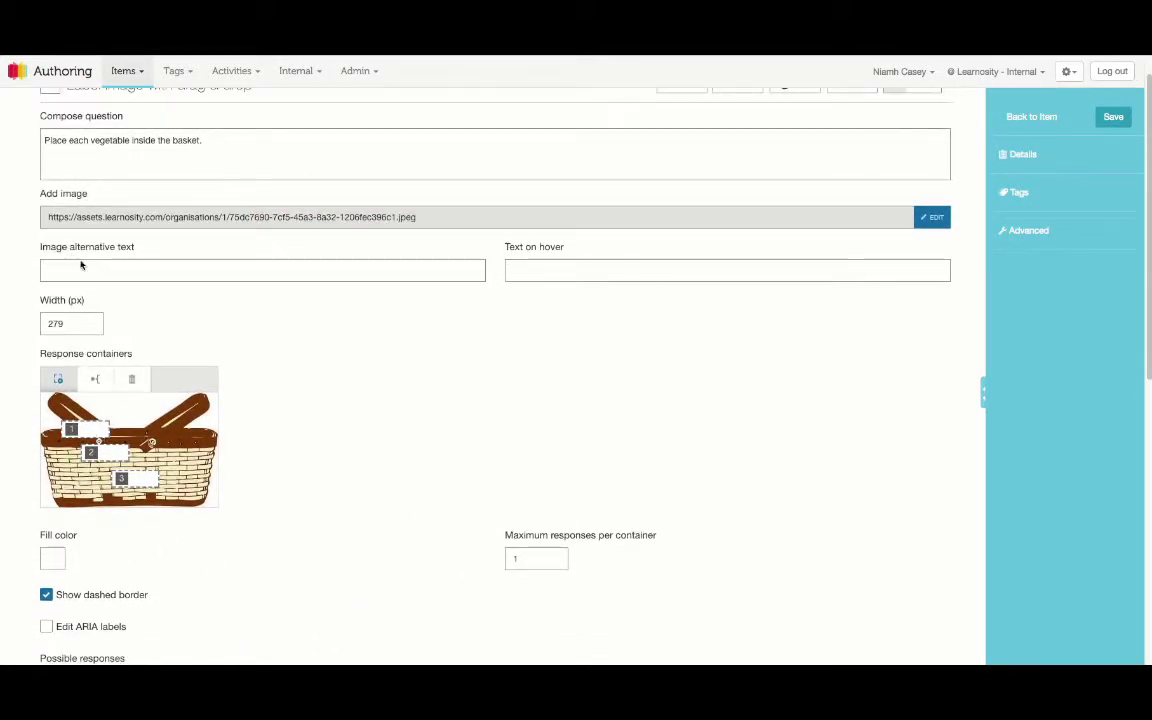
left_click(527, 273)
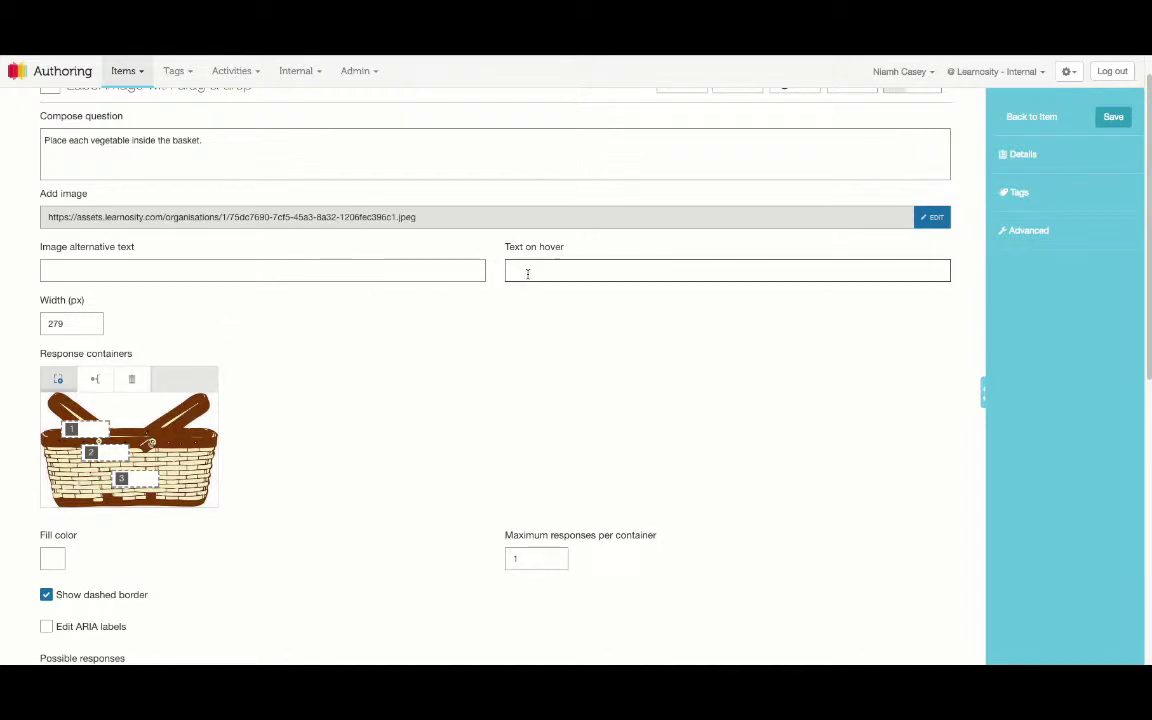
left_click_drag(68, 324, 28, 328)
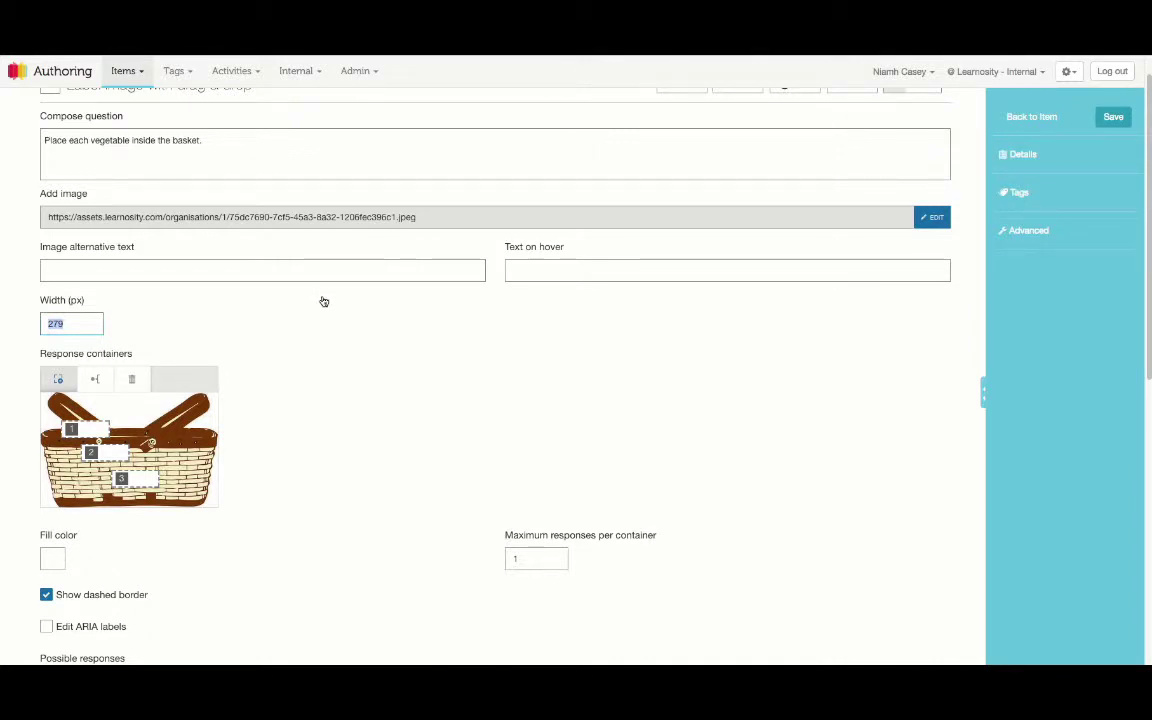
Delete the three small response containers from the basket
scroll(324, 302, "down", 2)
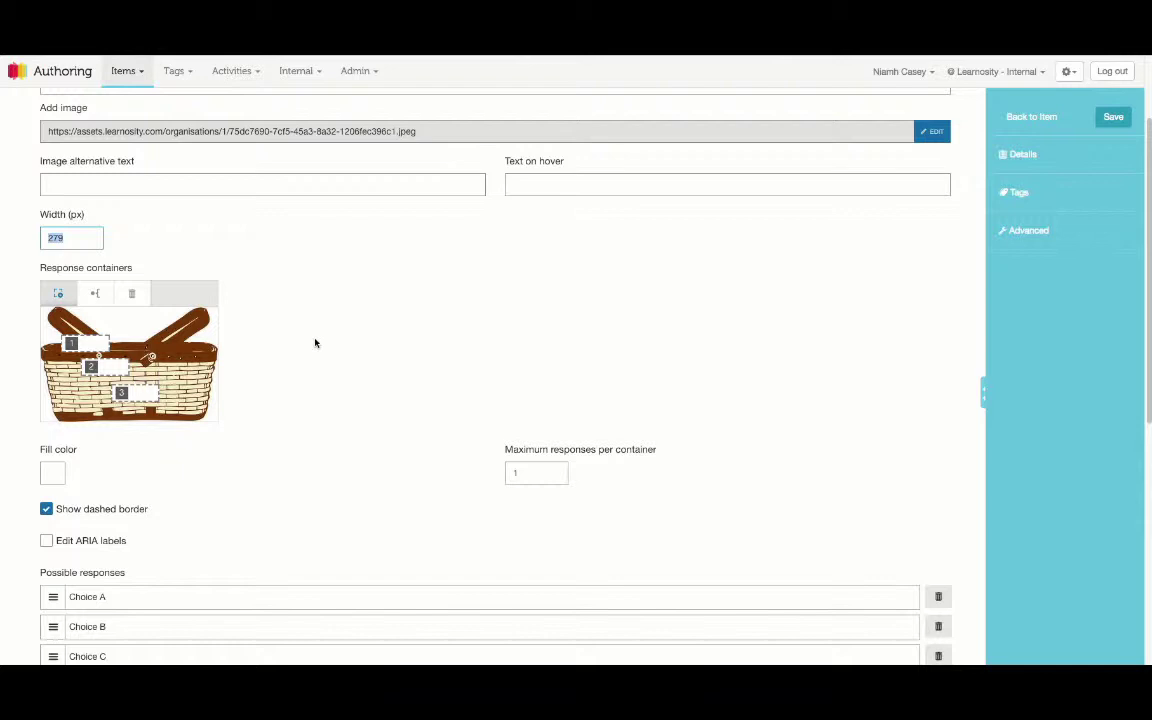
left_click(70, 343)
left_click(131, 293)
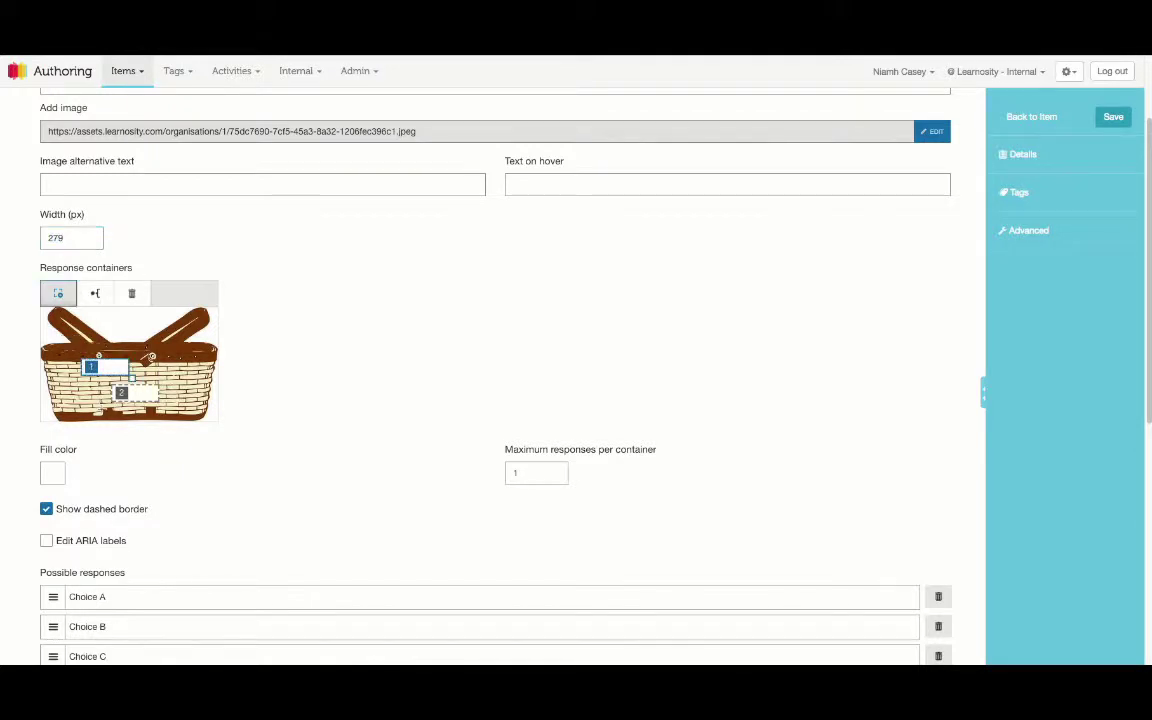
left_click(90, 367)
left_click(130, 298)
left_click(125, 392)
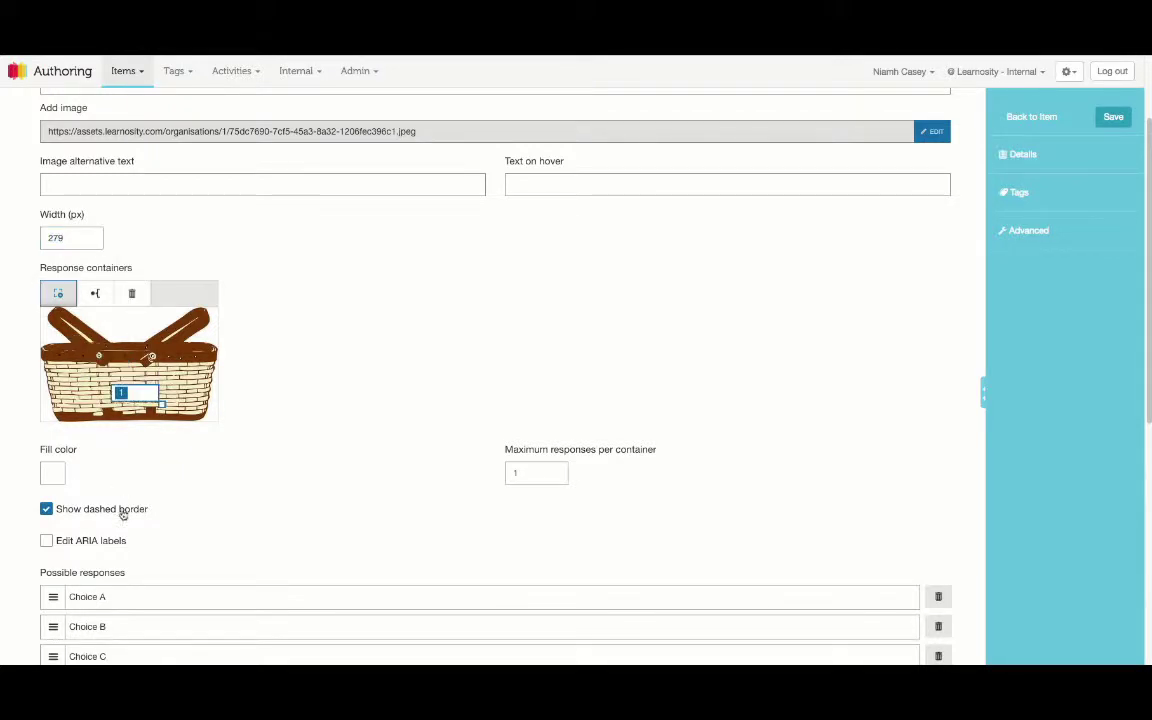
left_click(131, 293)
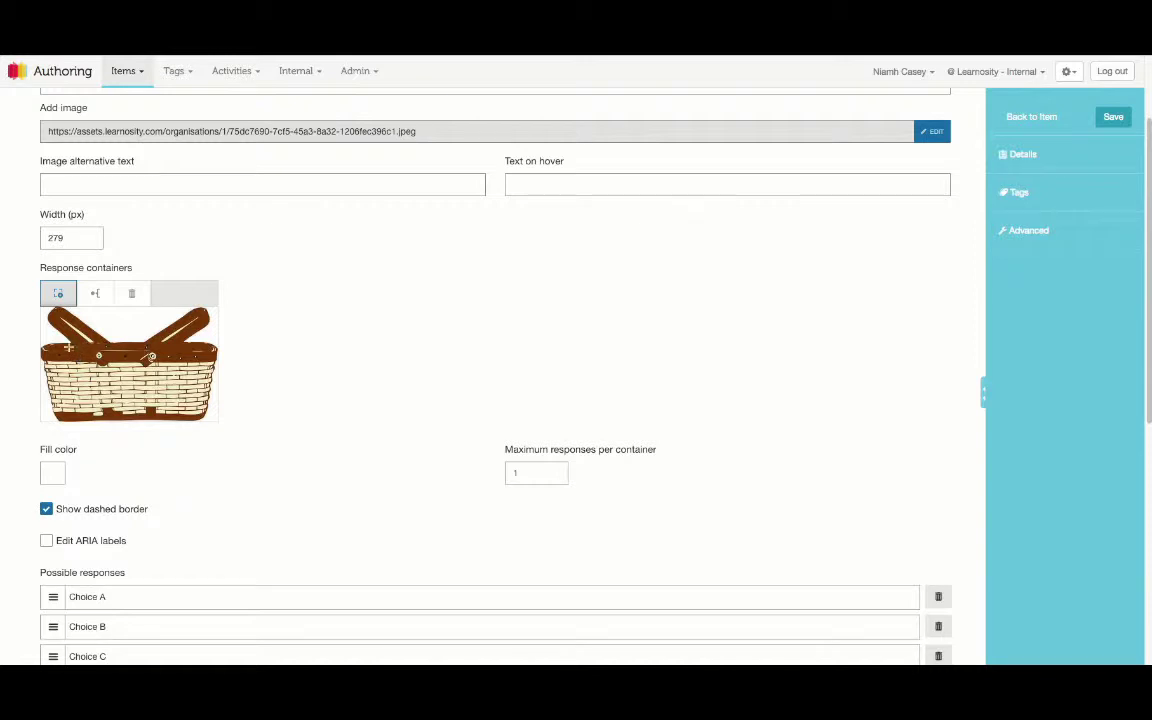
Draw one large response container across the basket body and nudge it right
left_click_drag(45, 360, 210, 415)
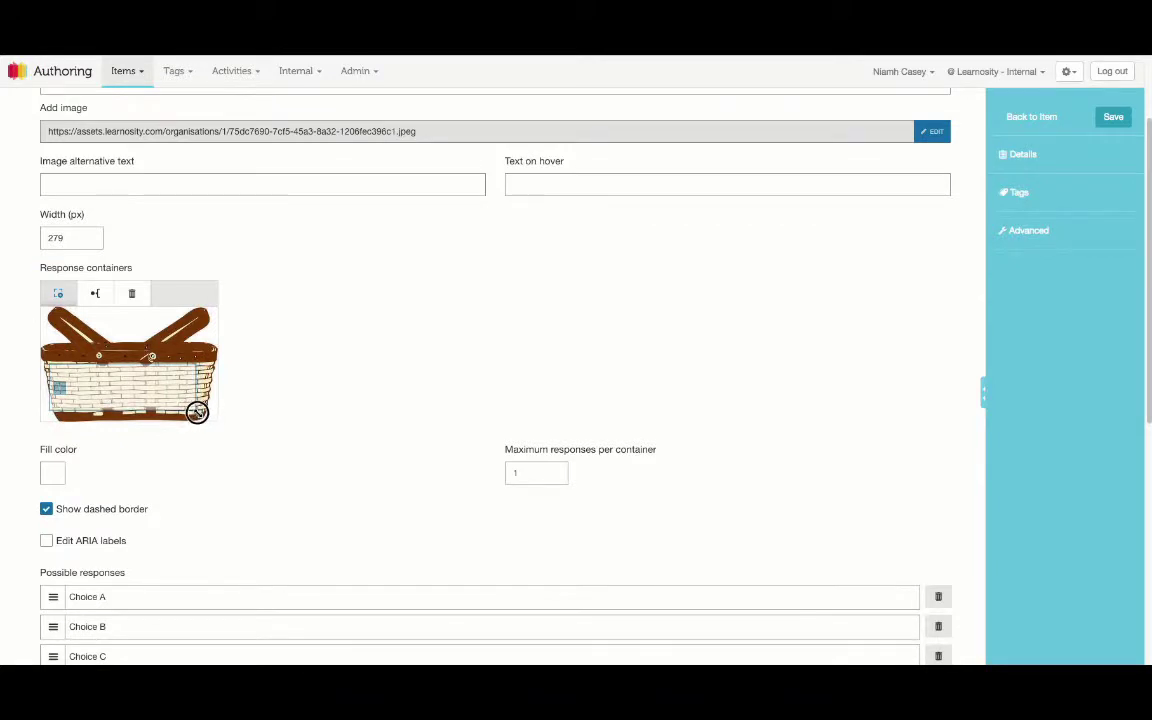
left_click(160, 395)
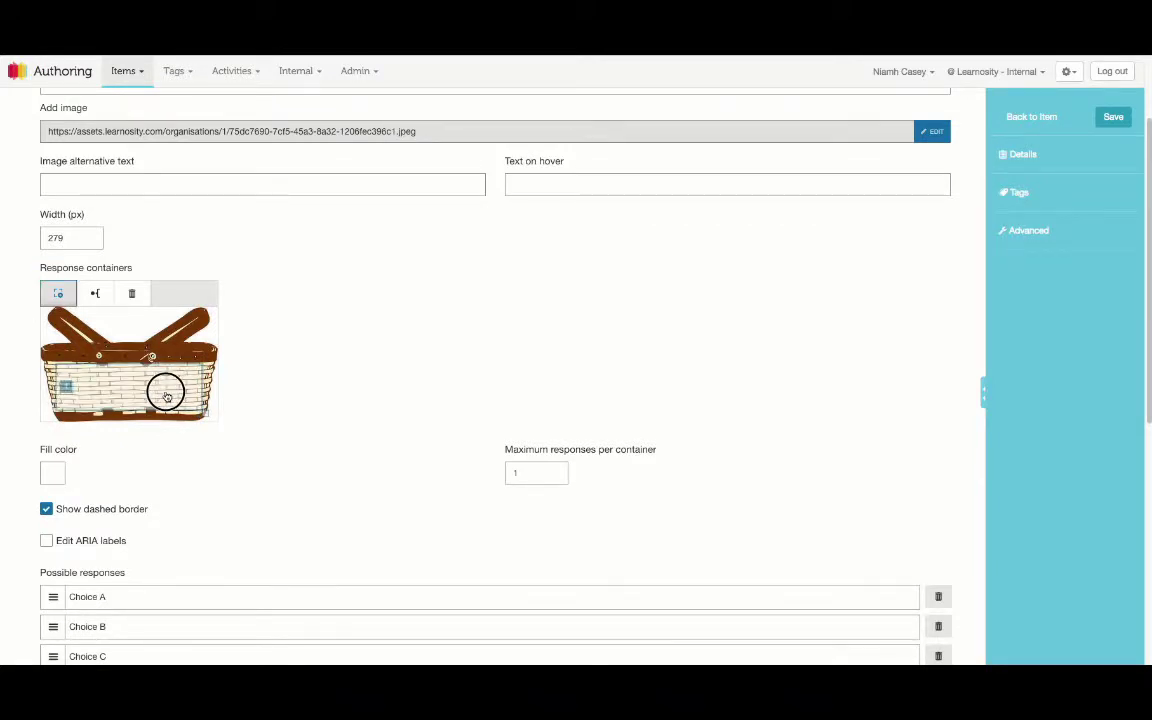
left_click_drag(160, 395, 166, 395)
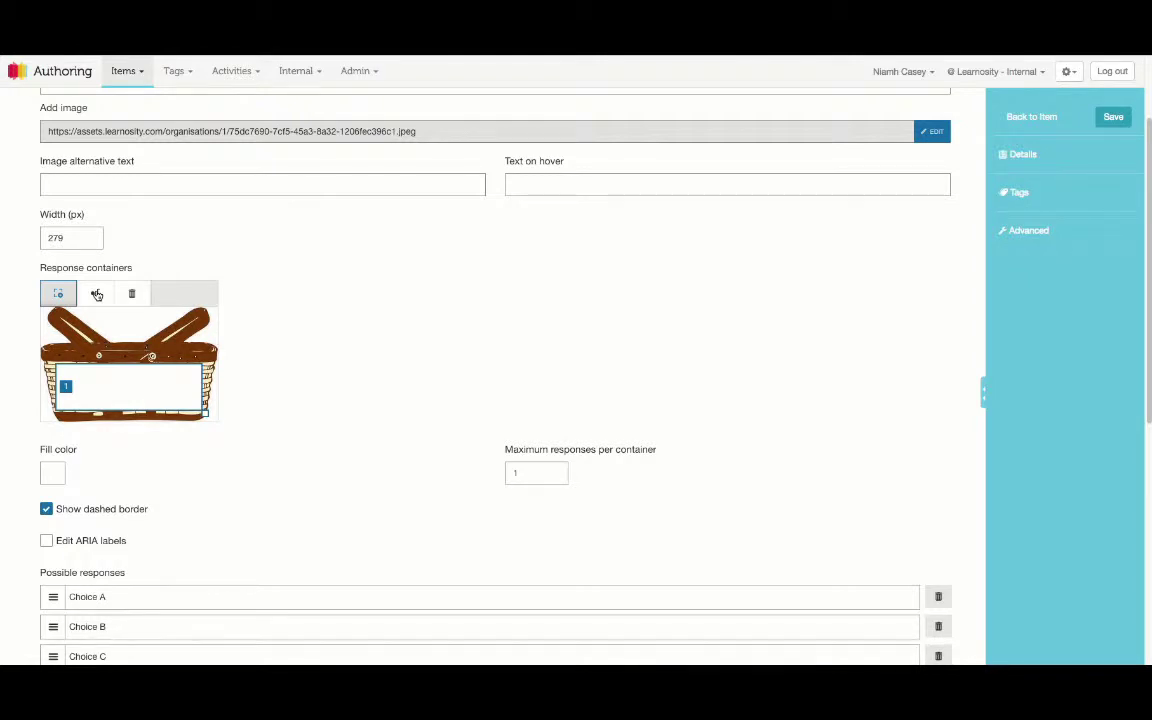
left_click(96, 294)
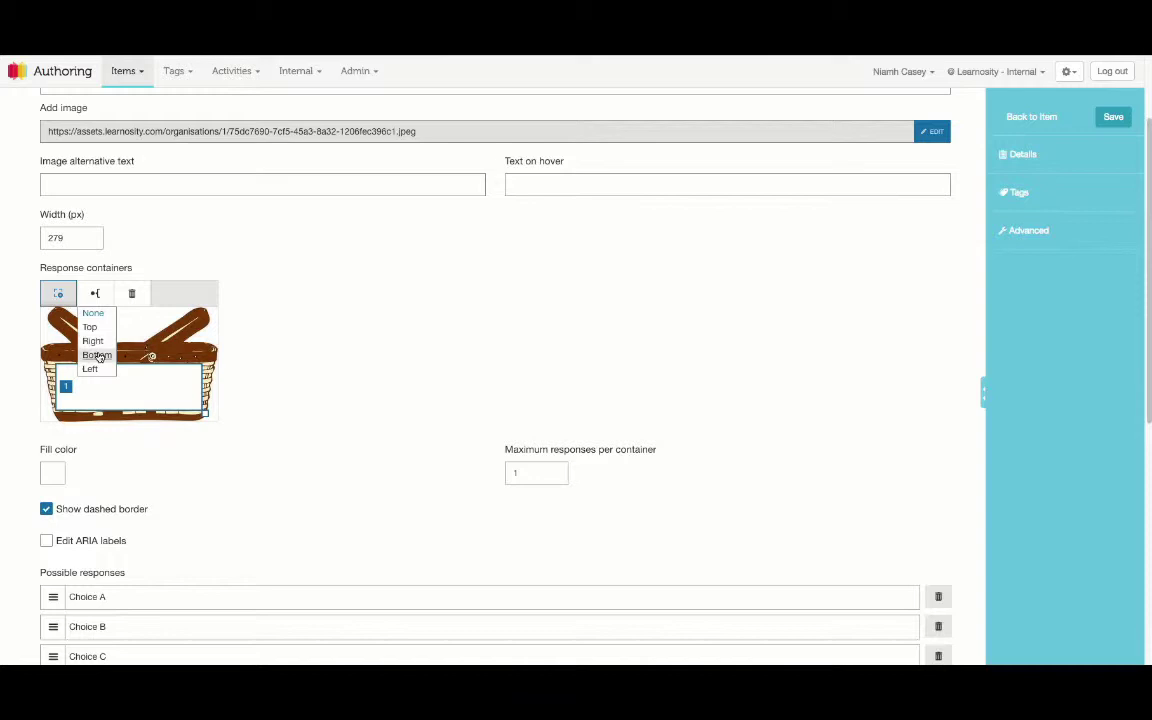
Set the basket container's pointer direction to None
left_click(93, 313)
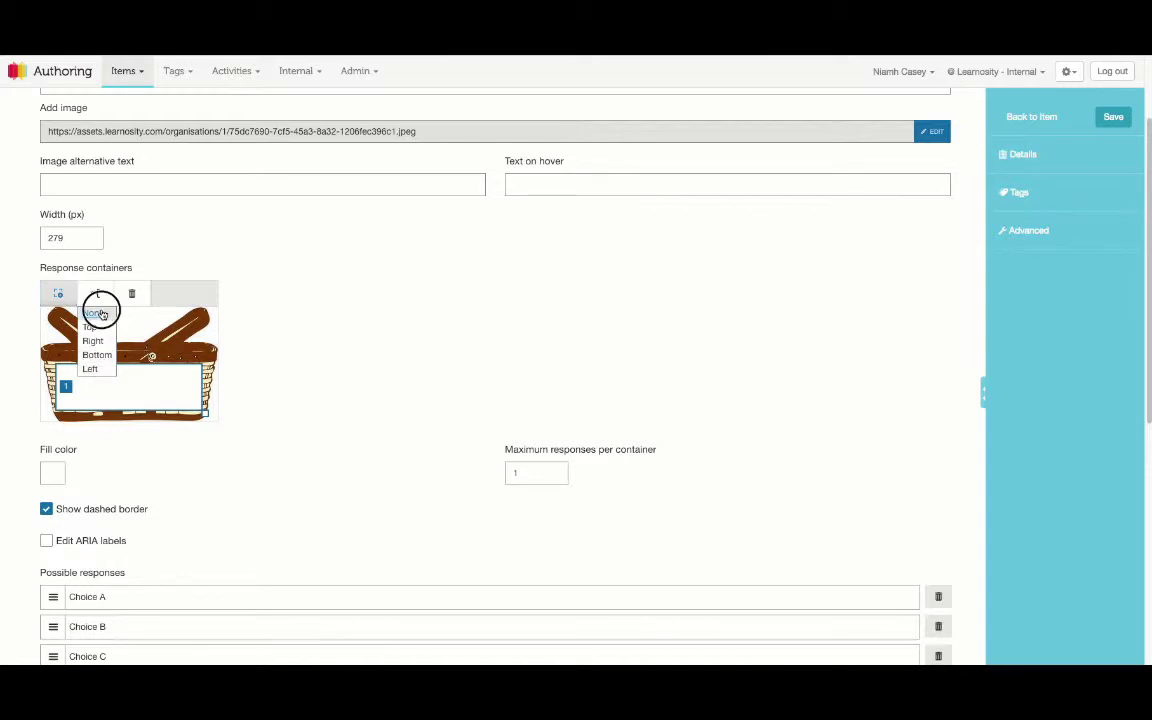
scroll(329, 319, "down", 2)
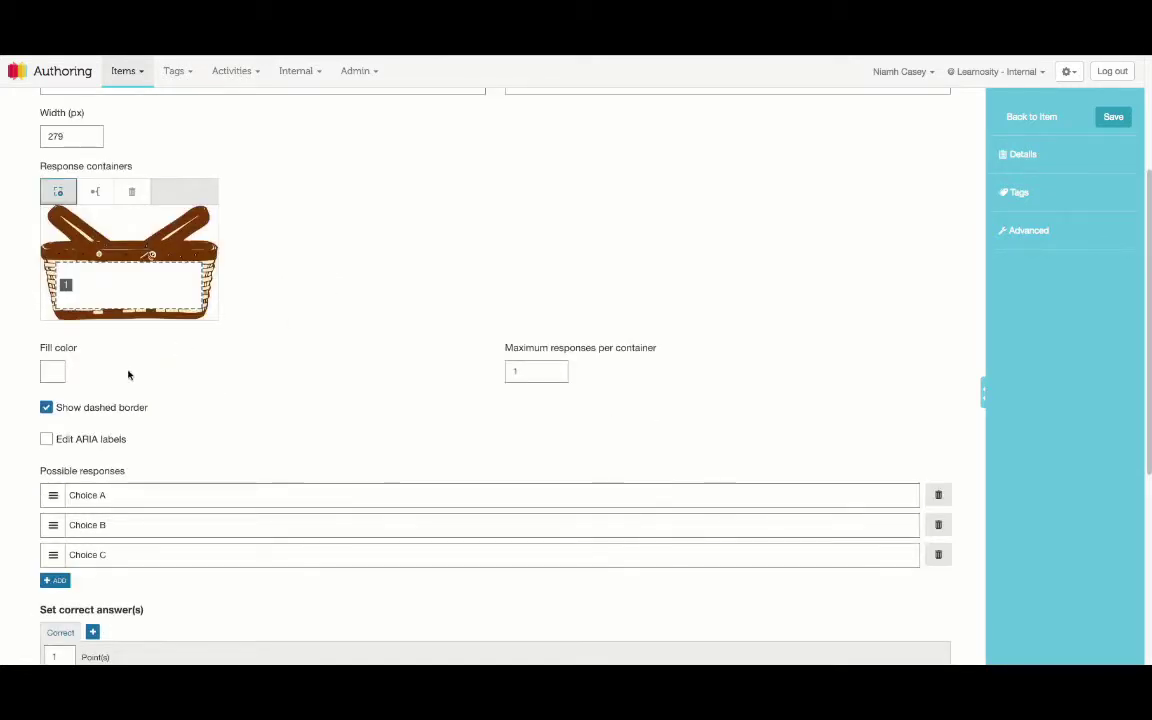
left_click(56, 372)
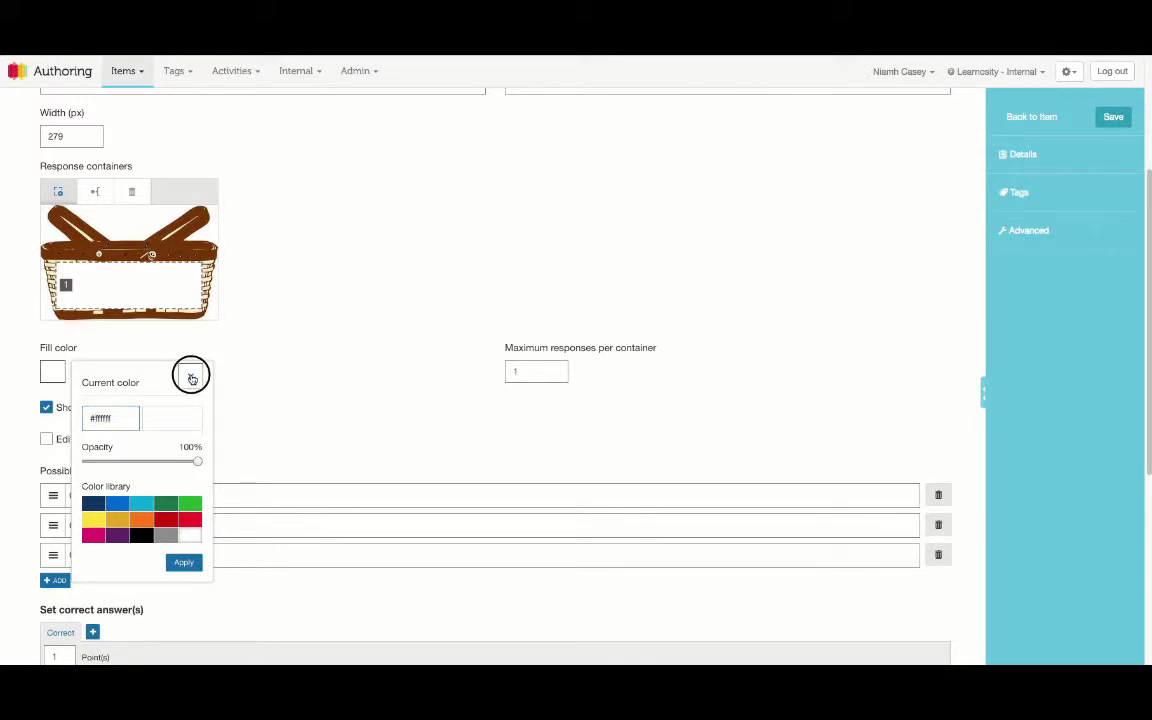
left_click(194, 378)
left_click(540, 370)
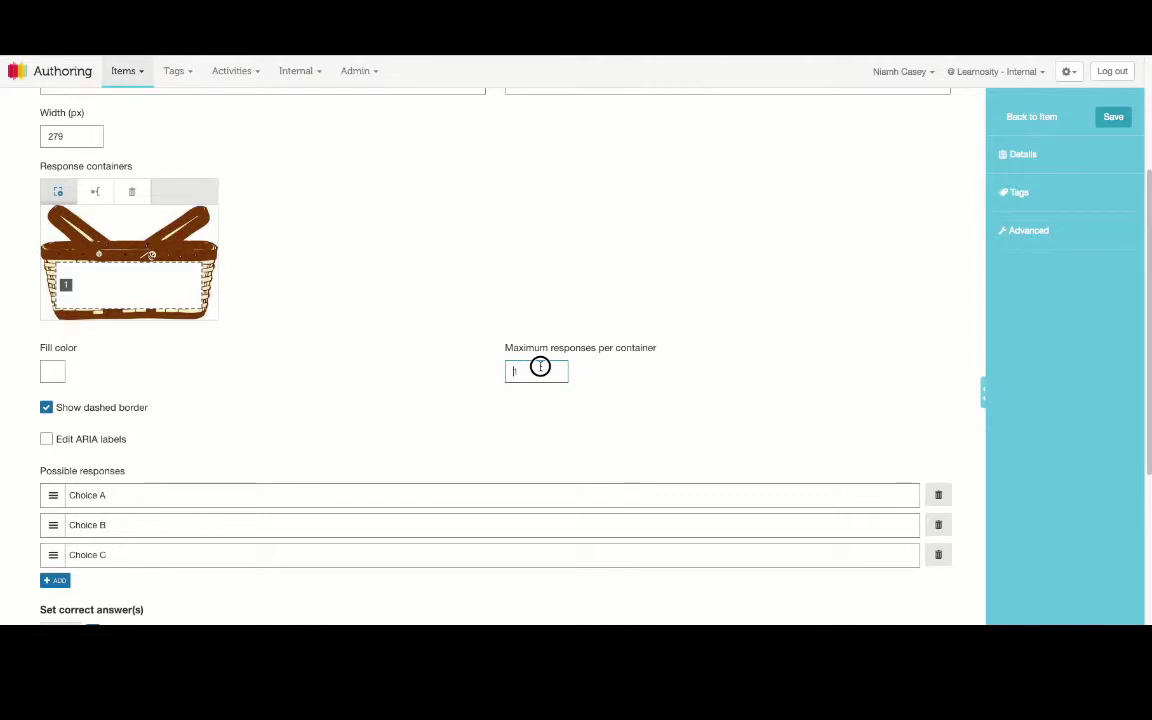
Set Maximum responses per container to 7, turning the dashed border off and back on
type("1")
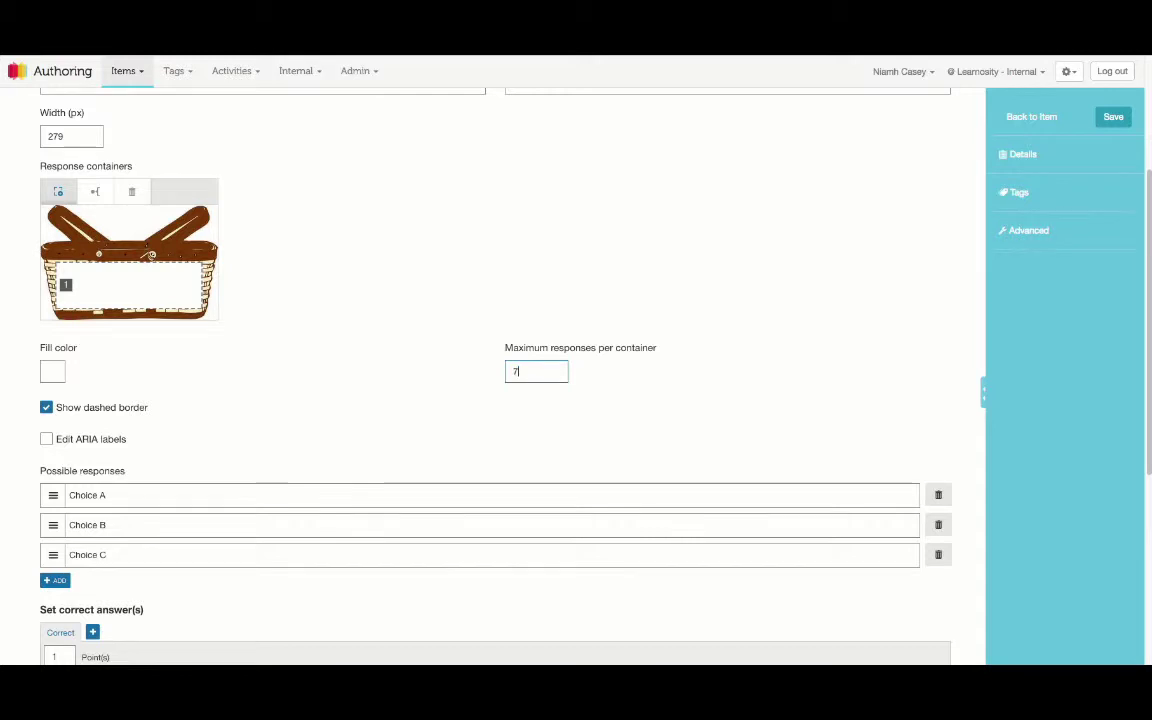
left_click(428, 392)
scroll(296, 404, "down", 3)
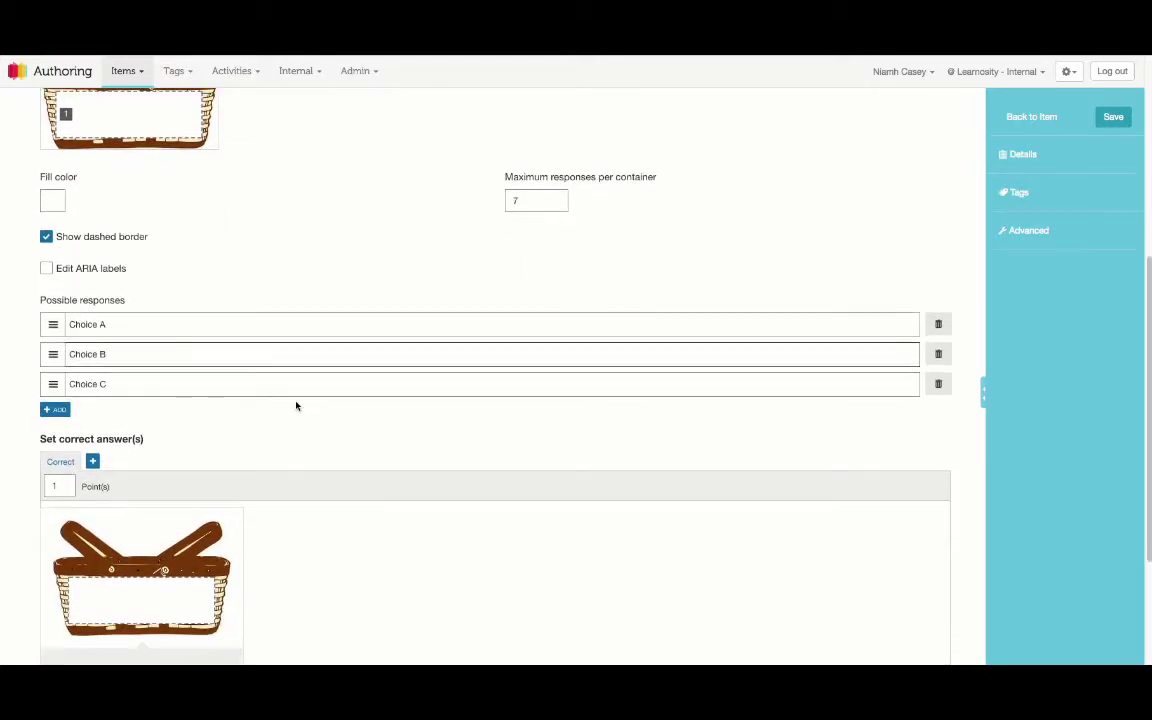
left_click(46, 249)
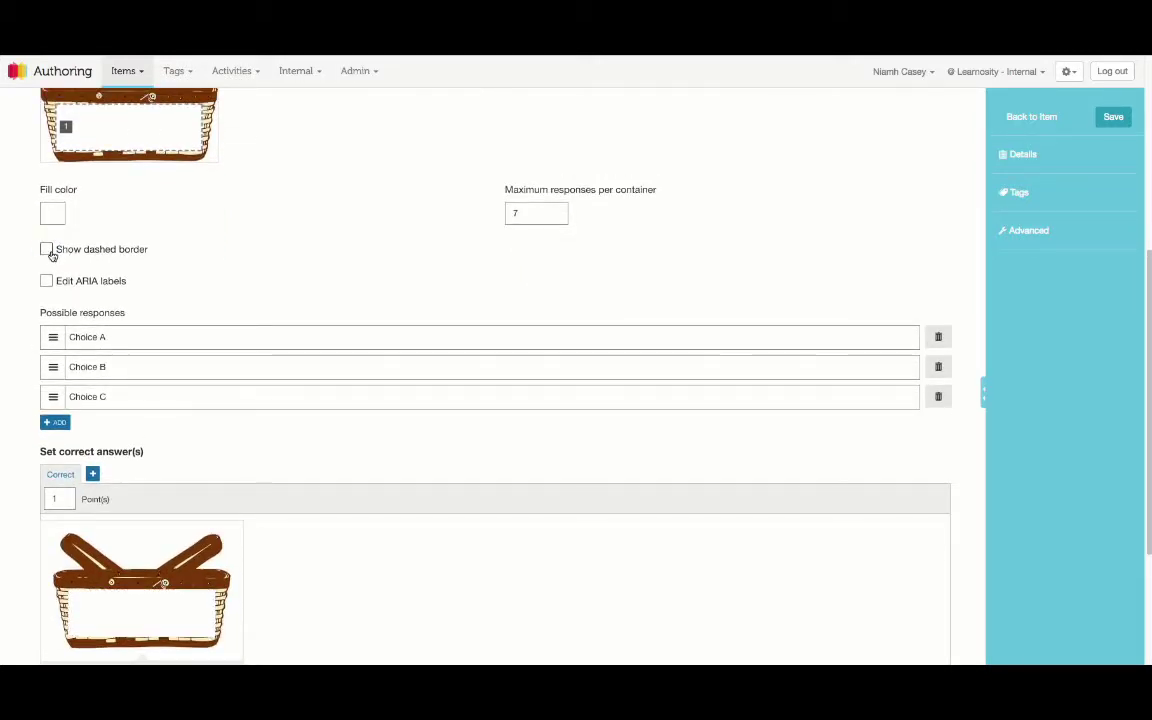
scroll(52, 256, "up", 3)
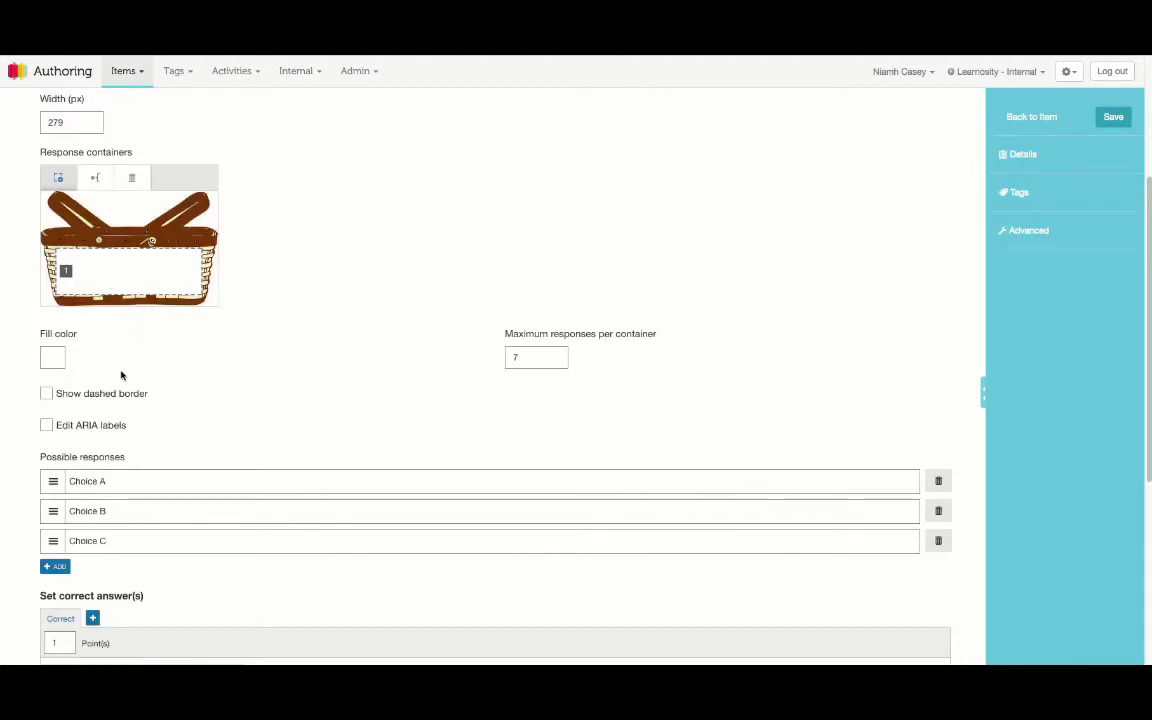
scroll(121, 375, "down", 5)
scroll(190, 510, "up", 5)
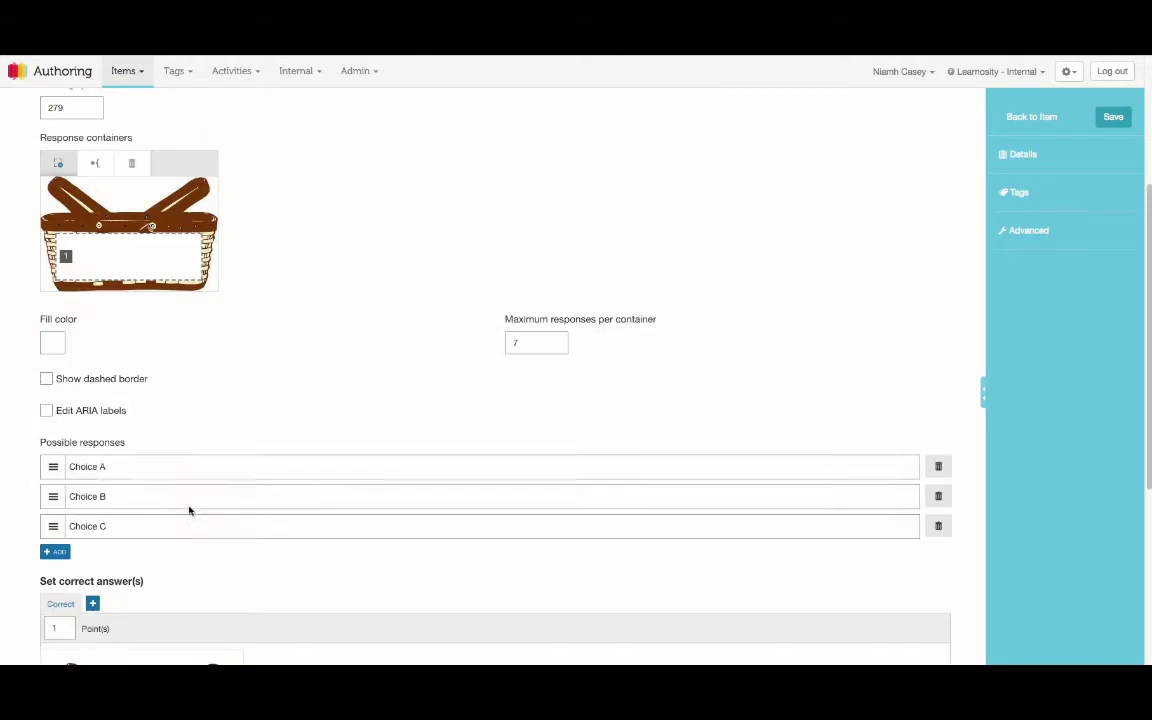
left_click(46, 378)
Select the Choice A text and begin replacing it with an uploaded image
scroll(265, 493, "down", 2)
scroll(265, 493, "down", 2)
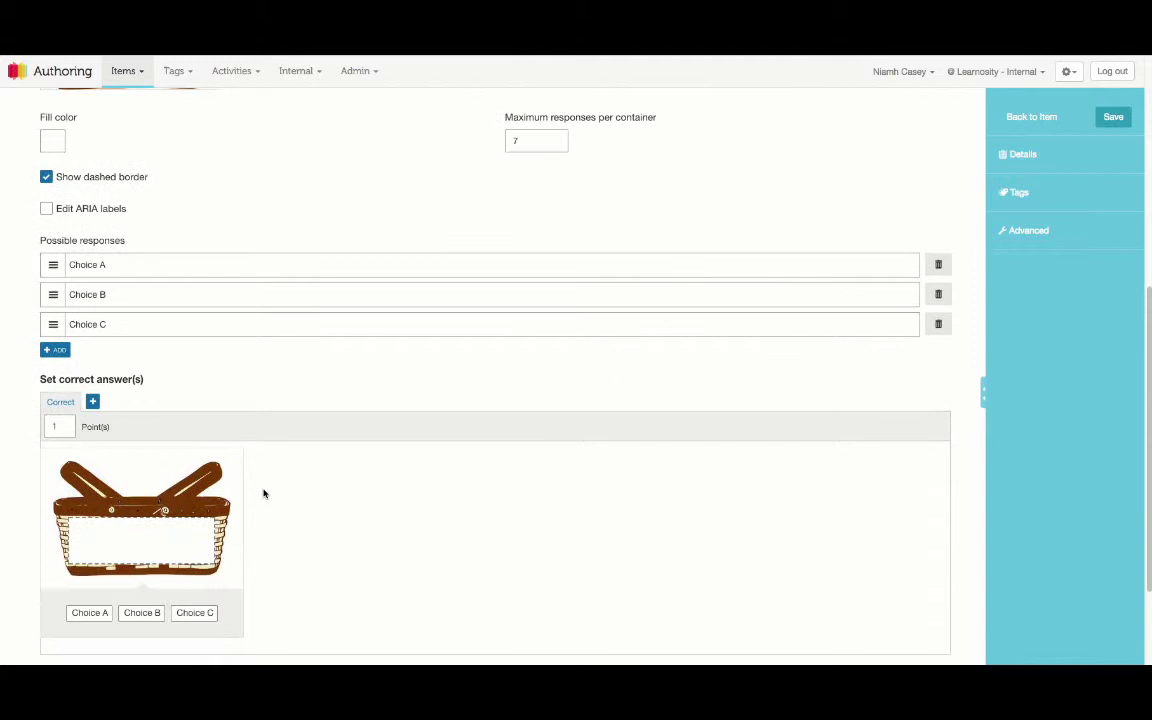
left_click_drag(123, 241, 55, 240)
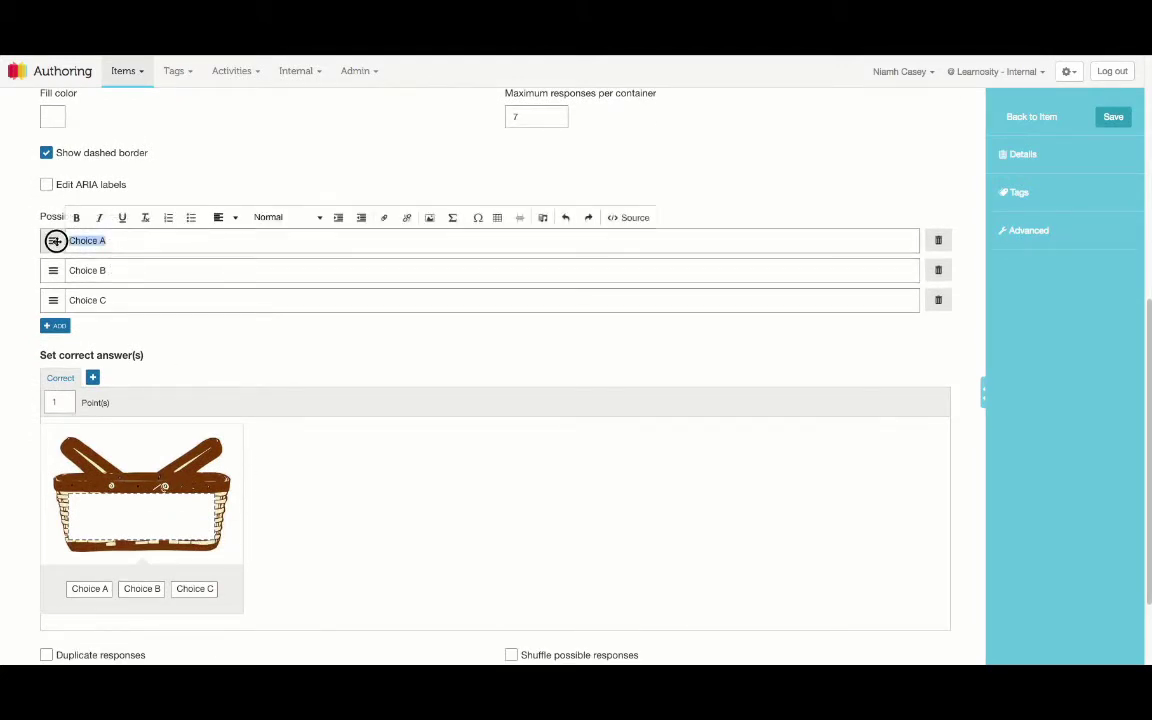
left_click(428, 218)
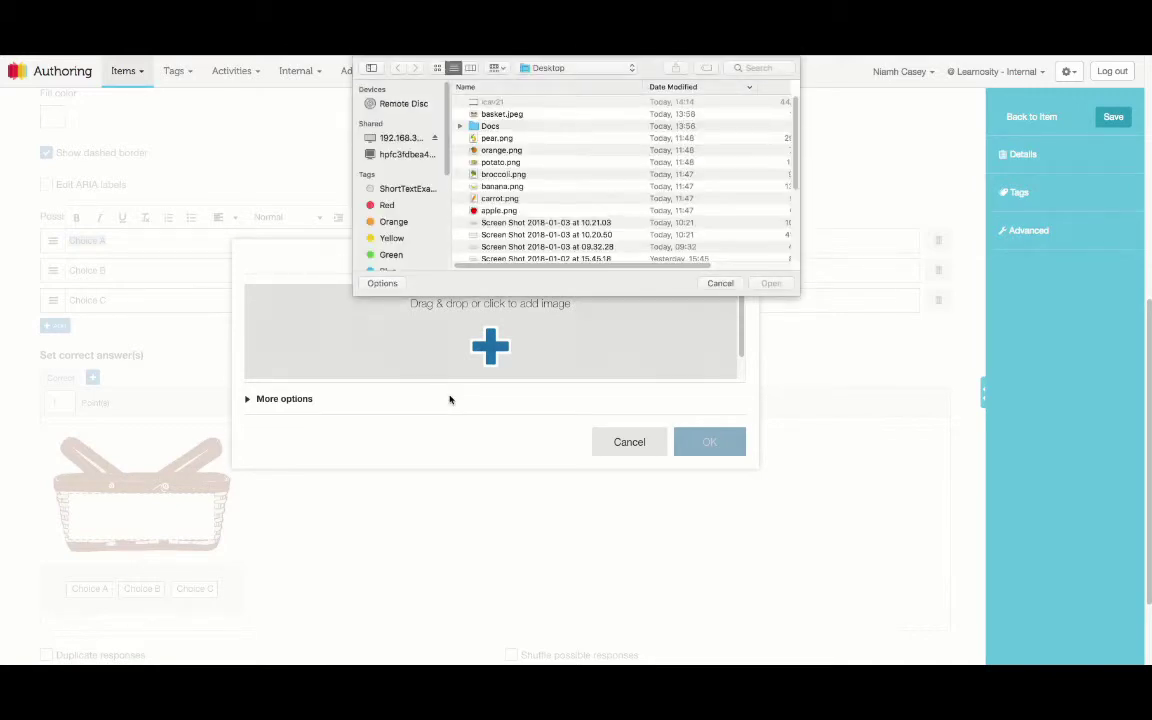
scroll(521, 528, "down", 1)
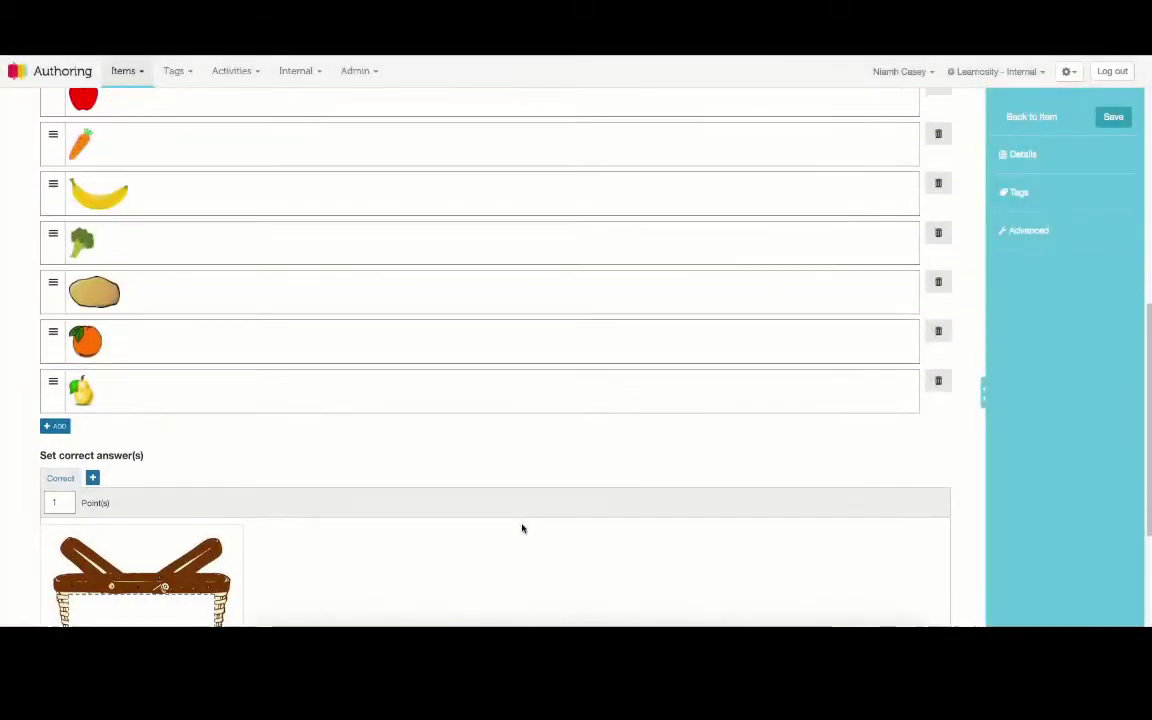
In Set correct answer(s), place carrot, potato and broccoli inside the basket
scroll(521, 528, "down", 1)
scroll(521, 528, "down", 2)
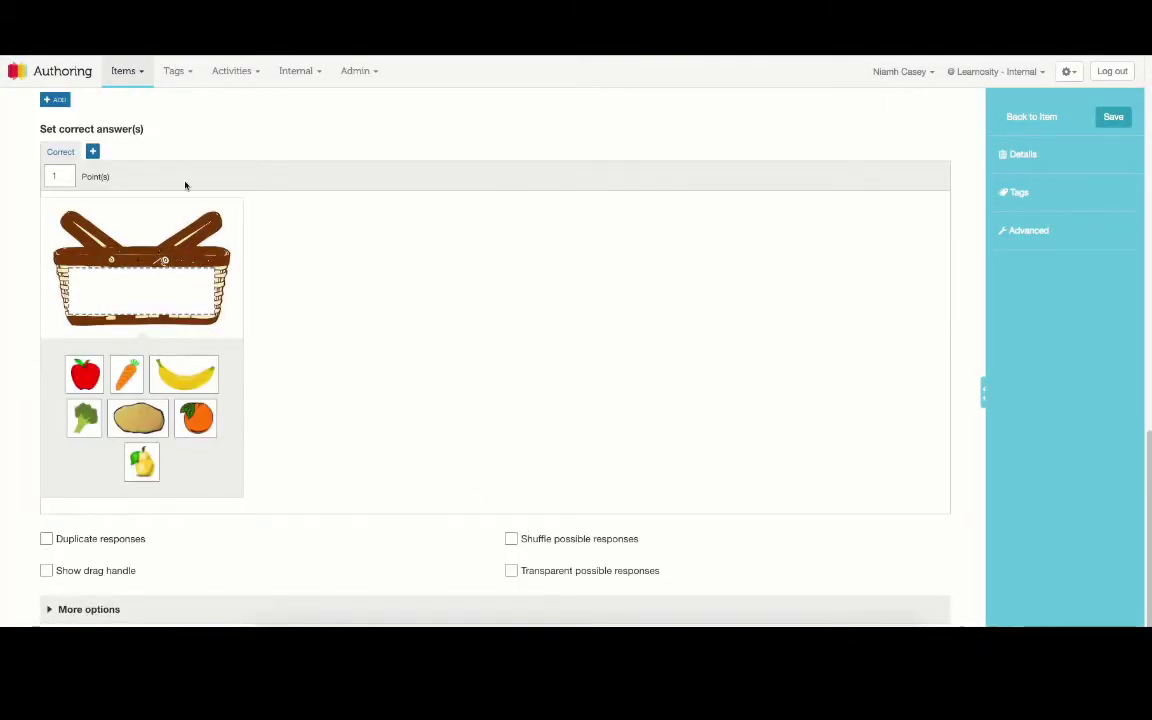
left_click_drag(132, 388, 95, 290)
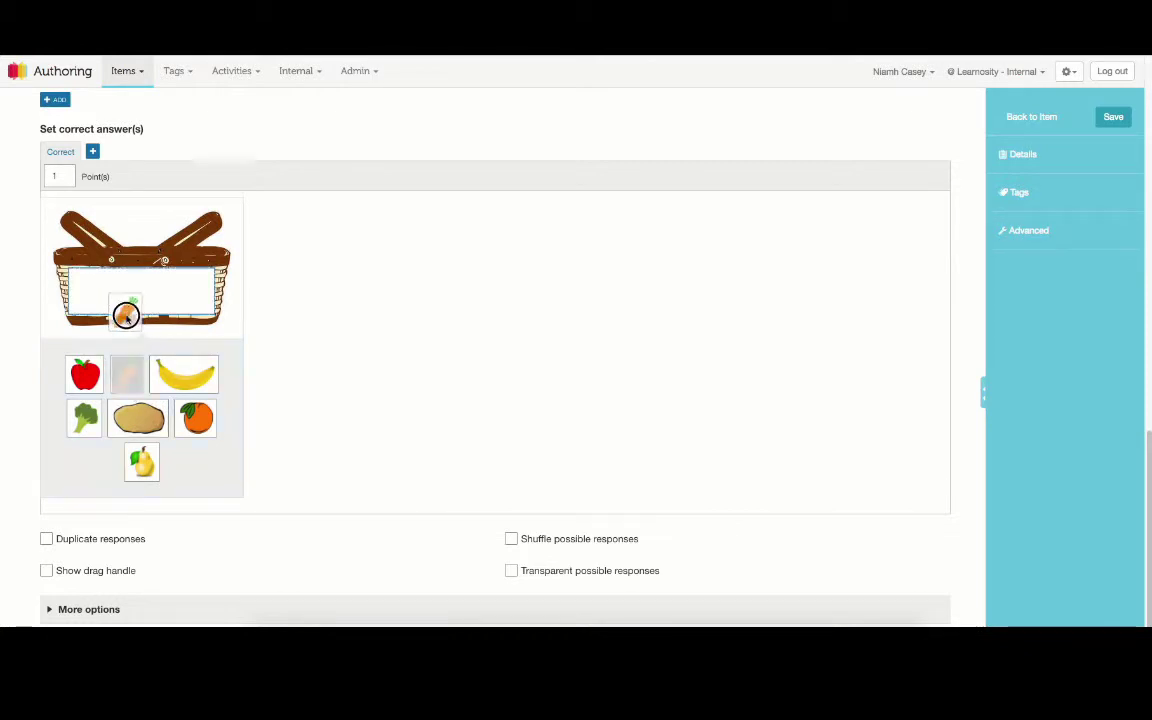
mouse_move(98, 463)
left_mouse_down()
mouse_move(139, 372)
mouse_move(137, 335)
left_mouse_up()
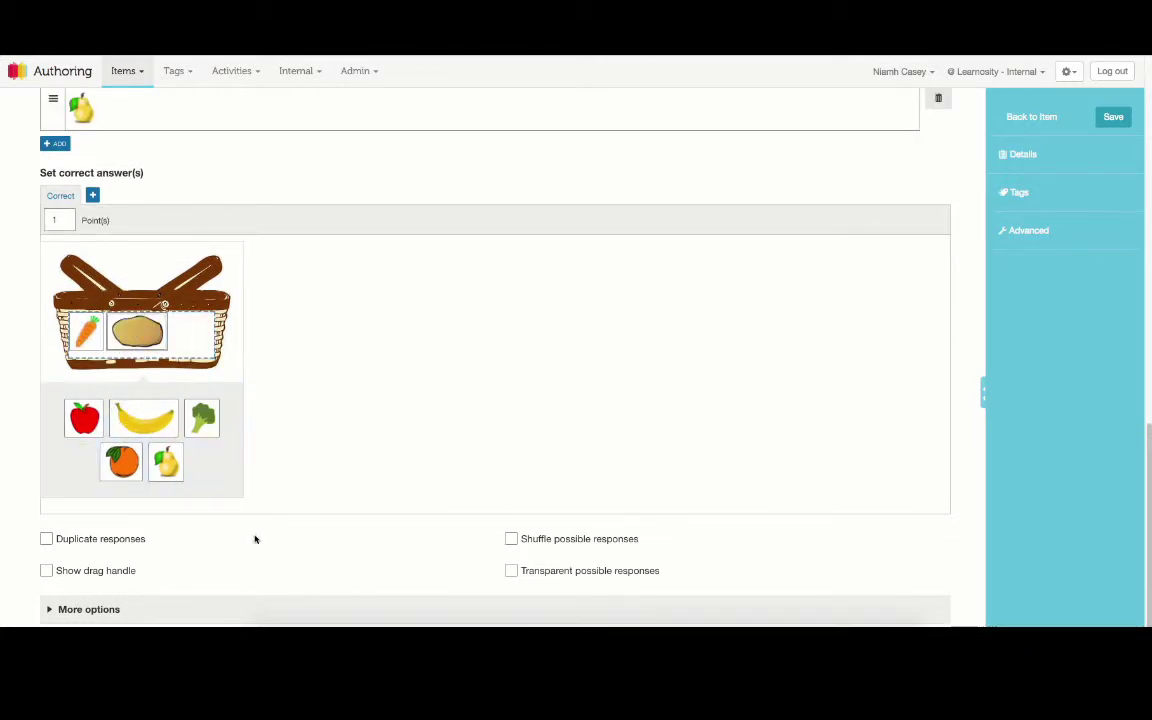
left_click_drag(203, 418, 188, 332)
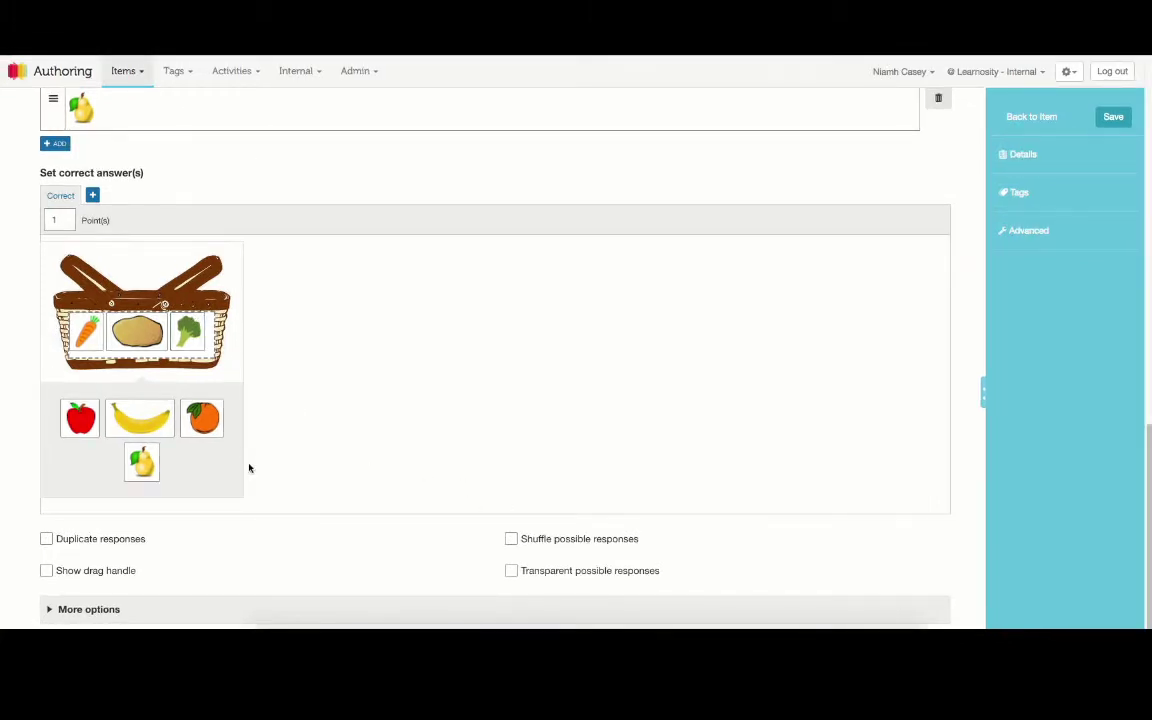
Expand More options and set Response container position to Top
left_click(128, 609)
scroll(129, 610, "down", 3)
scroll(129, 610, "down", 3)
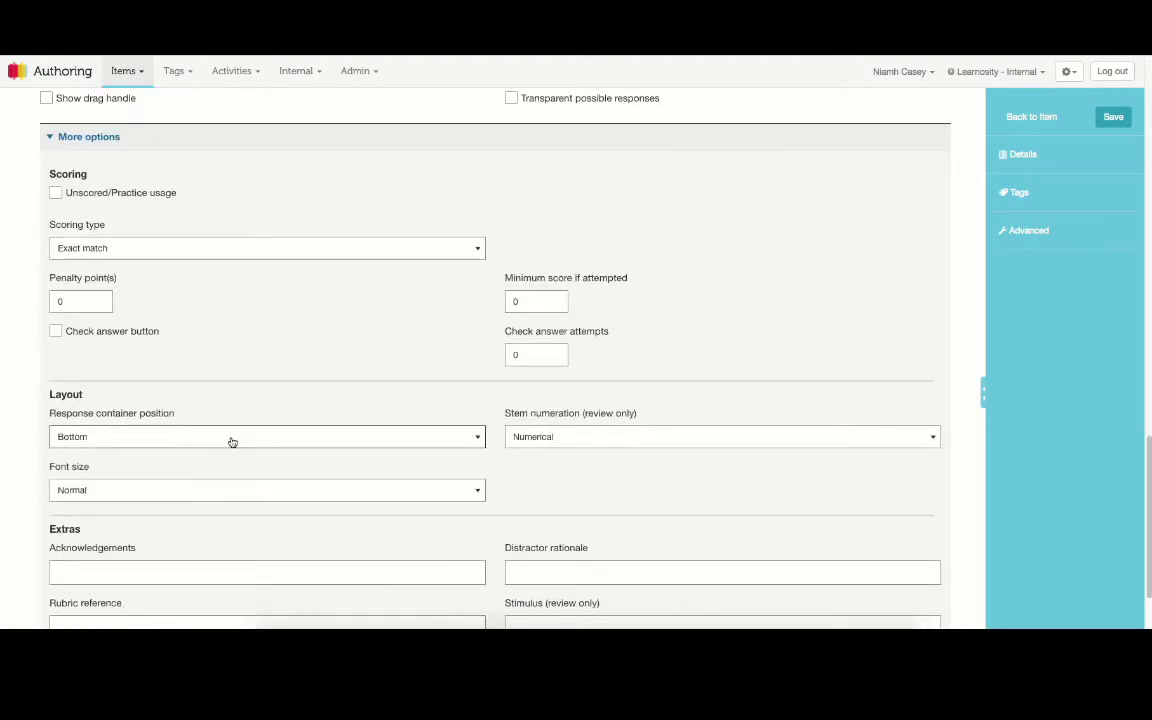
scroll(232, 439, "up", 2)
scroll(231, 399, "up", 4)
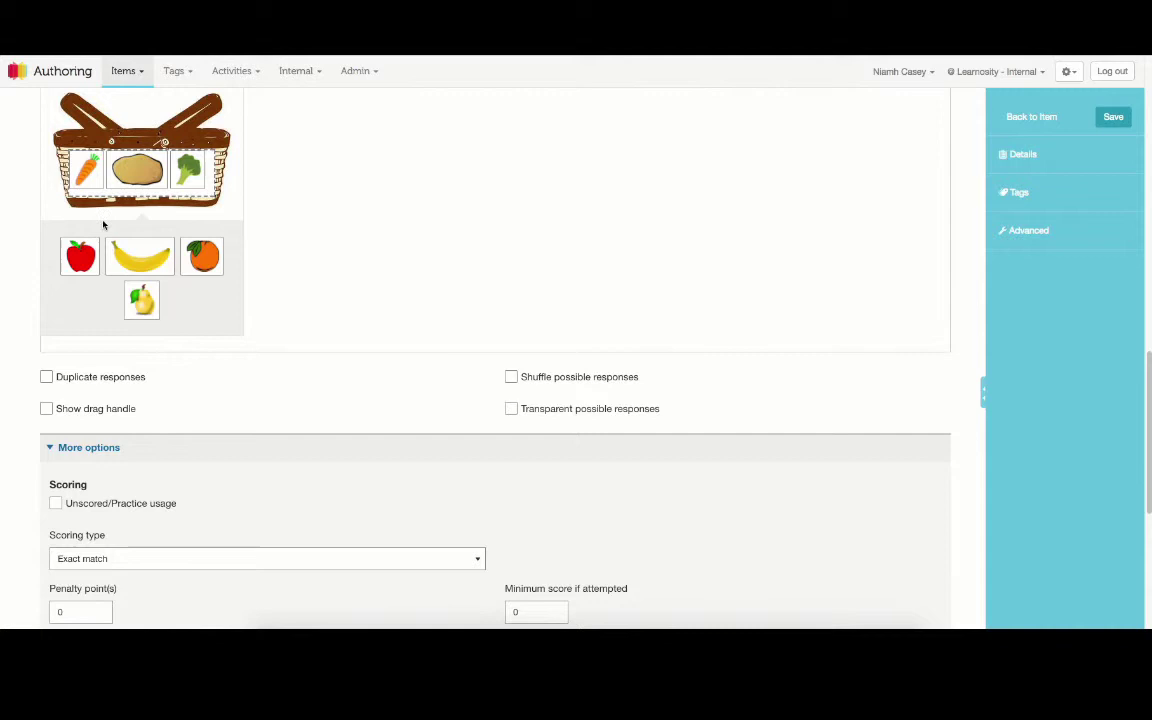
scroll(265, 463, "down", 2)
scroll(249, 463, "down", 4)
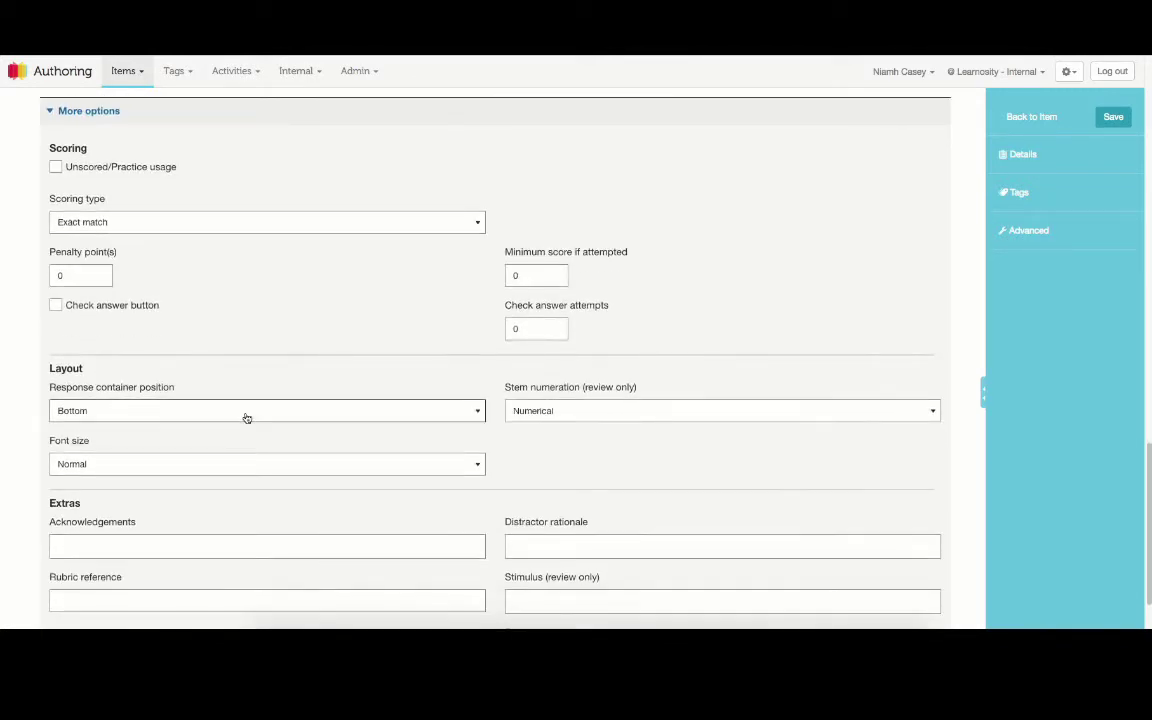
left_click(247, 414)
left_click(252, 398)
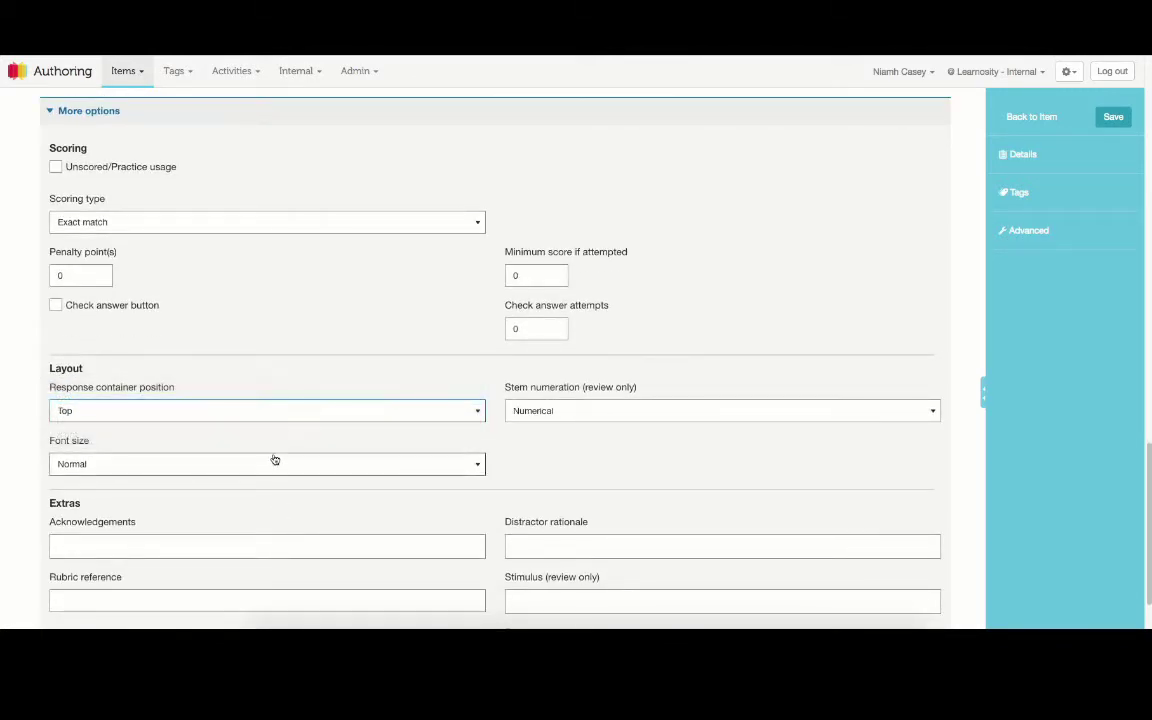
Set Response container position back to Bottom and return to the top of the editor
scroll(276, 466, "up", 5)
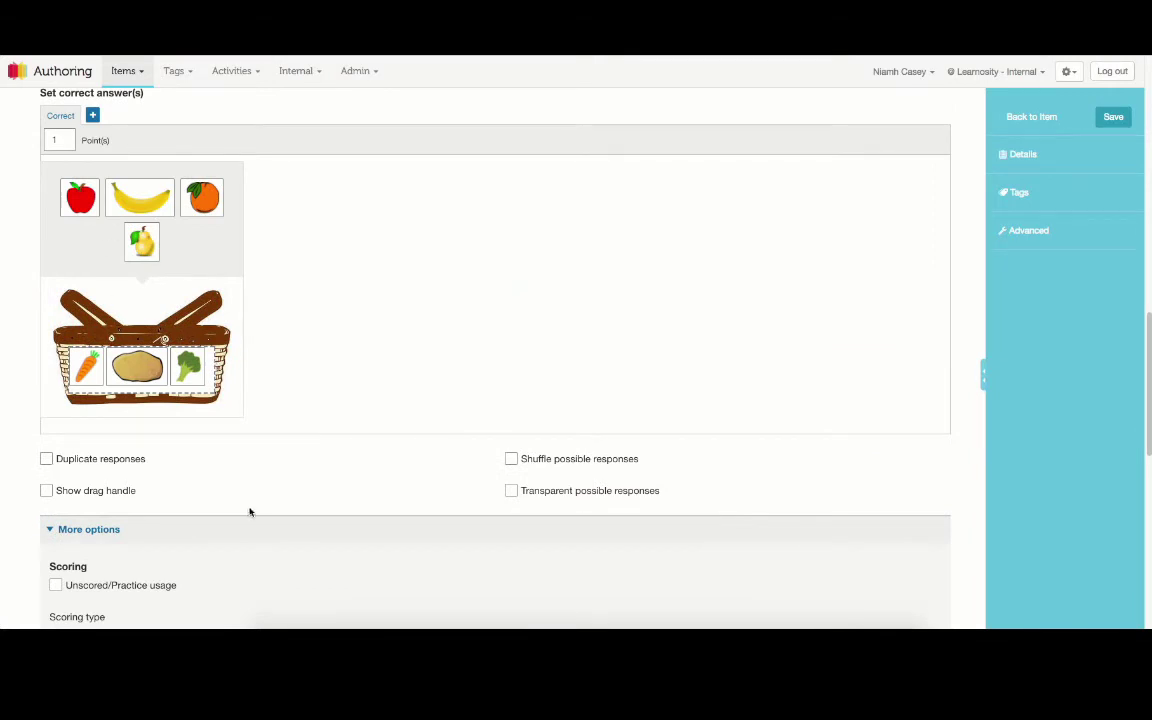
scroll(390, 428, "down", 6)
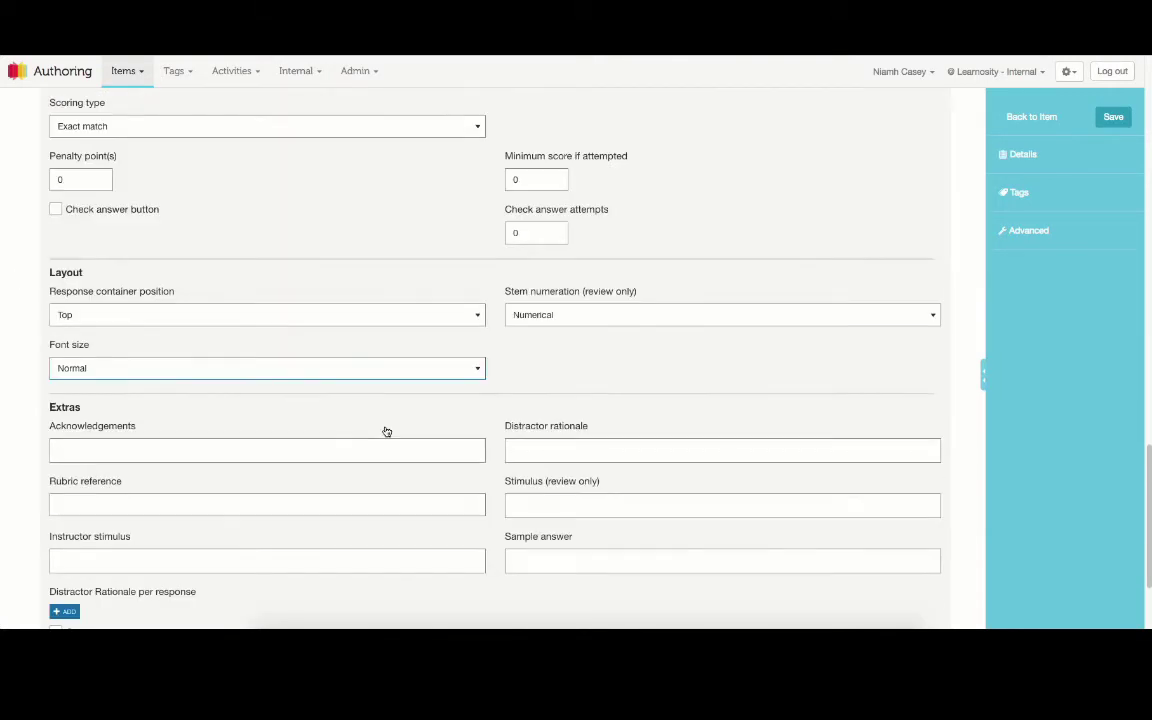
left_click(341, 303)
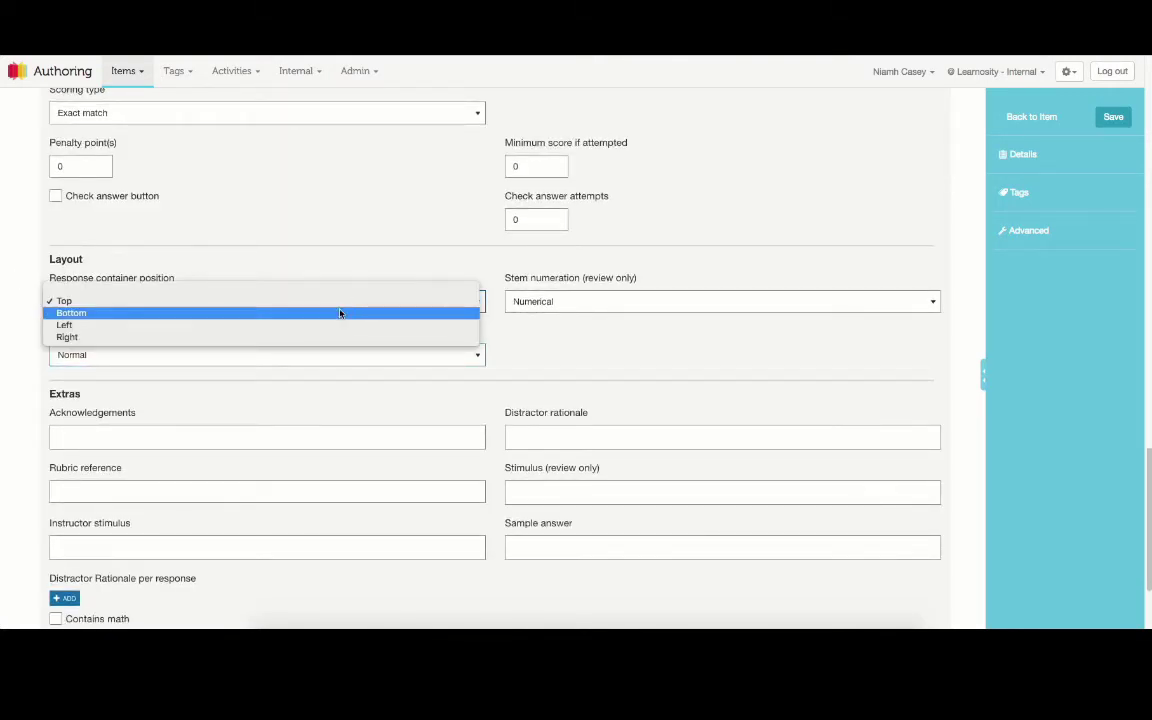
left_click(341, 312)
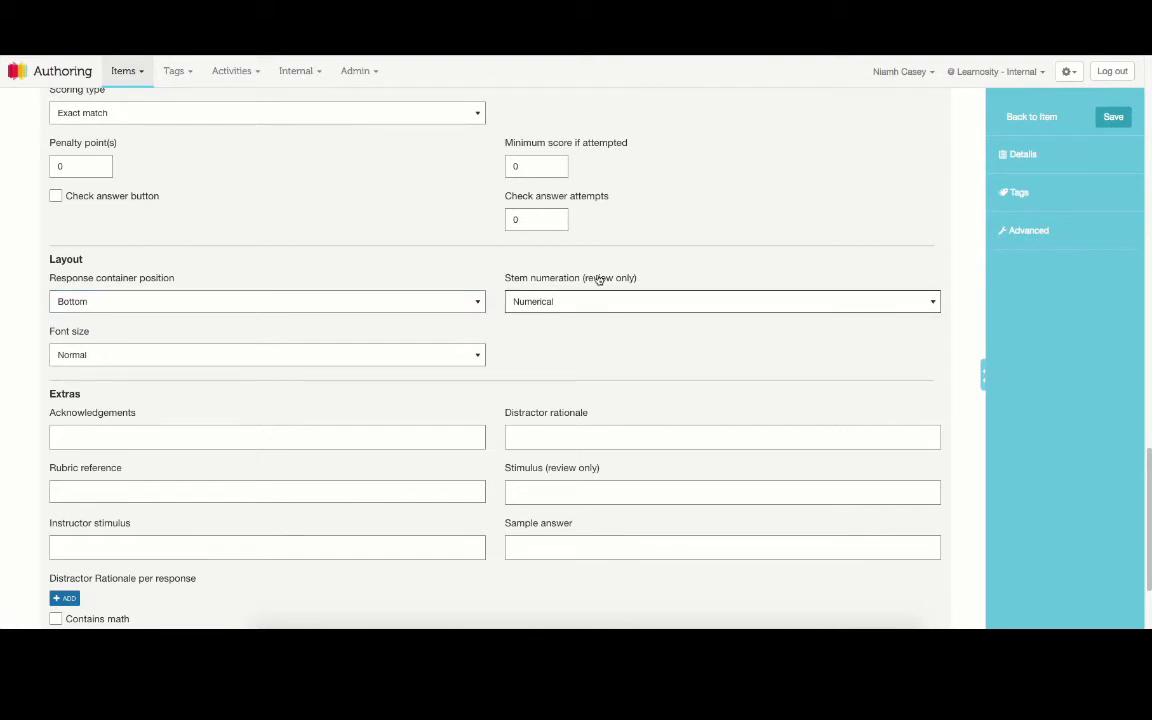
scroll(625, 357, "up", 2)
scroll(625, 357, "up", 2)
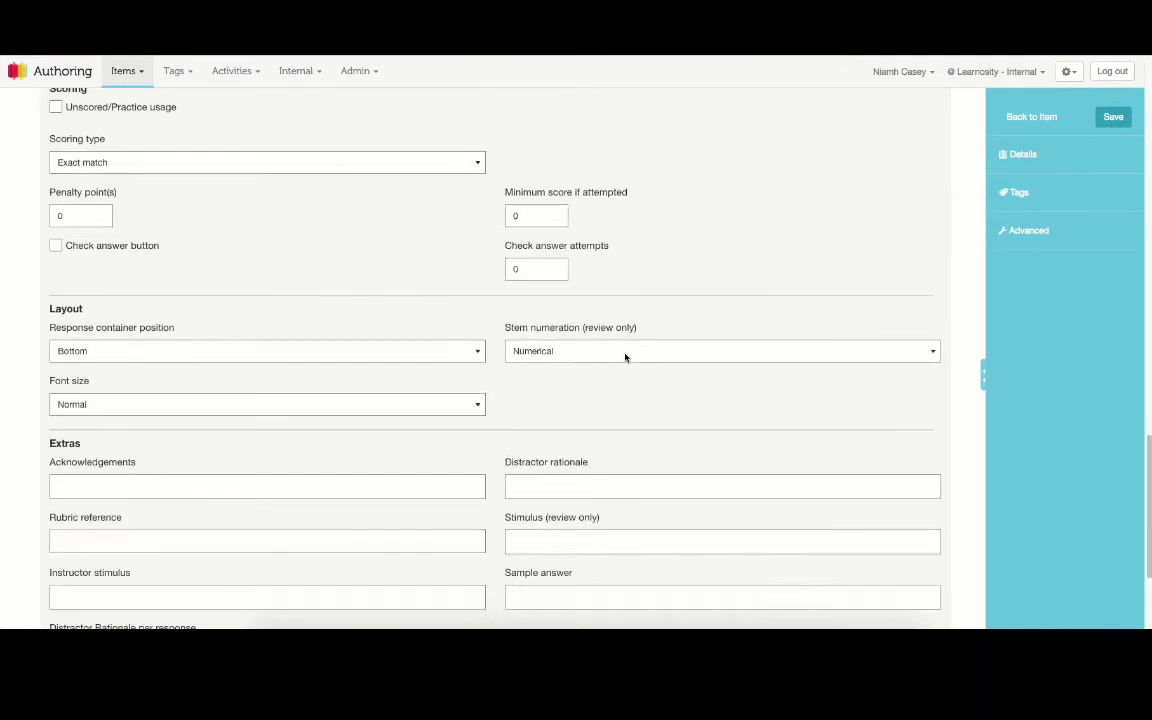
scroll(625, 357, "up", 10)
scroll(625, 357, "up", 5)
Preview the basket drag and drop question, return to Edit, and save it
left_click(920, 116)
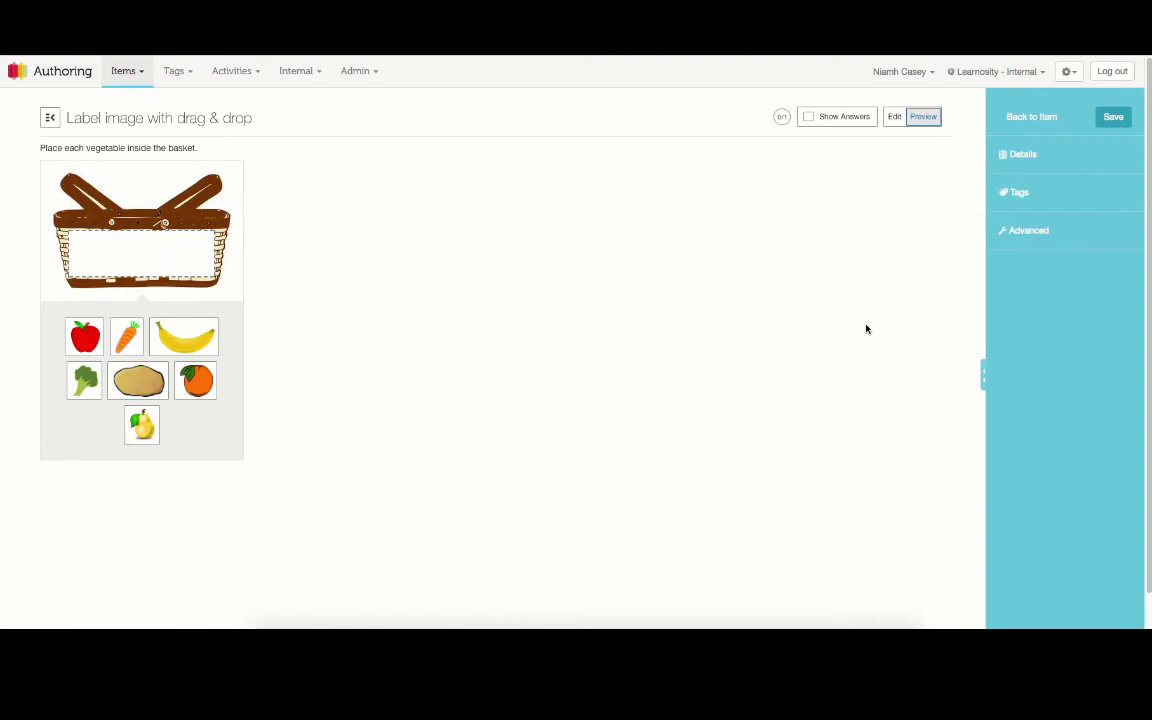
left_click(894, 116)
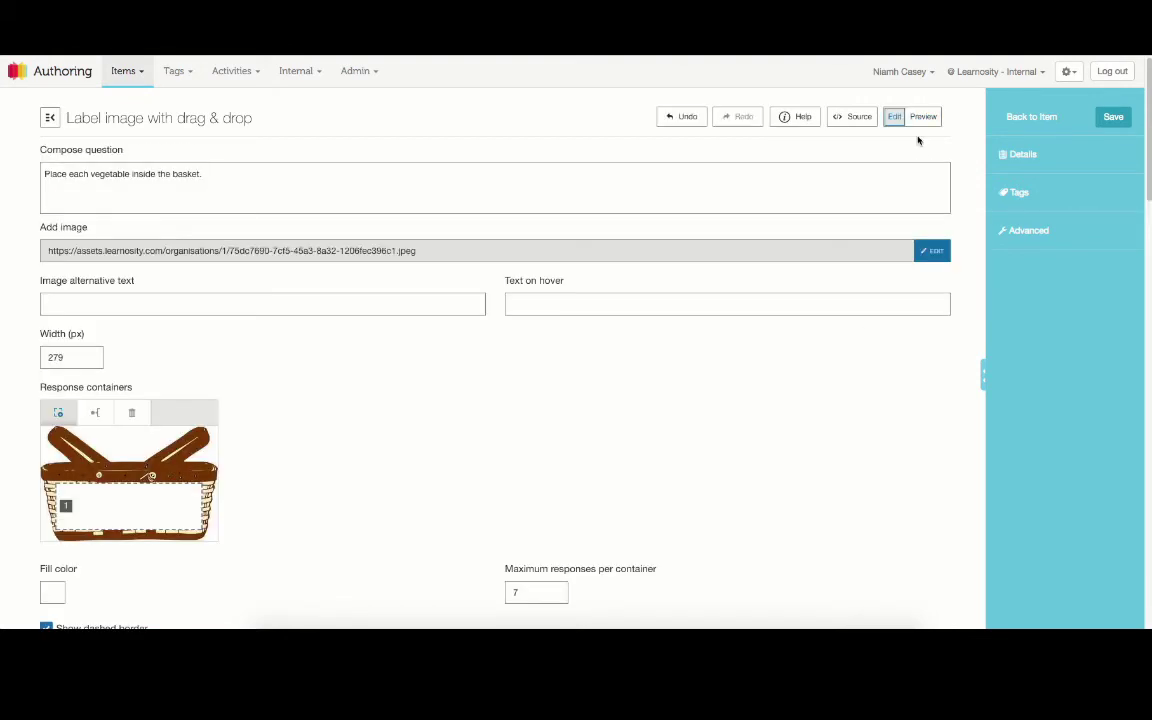
left_click(1112, 116)
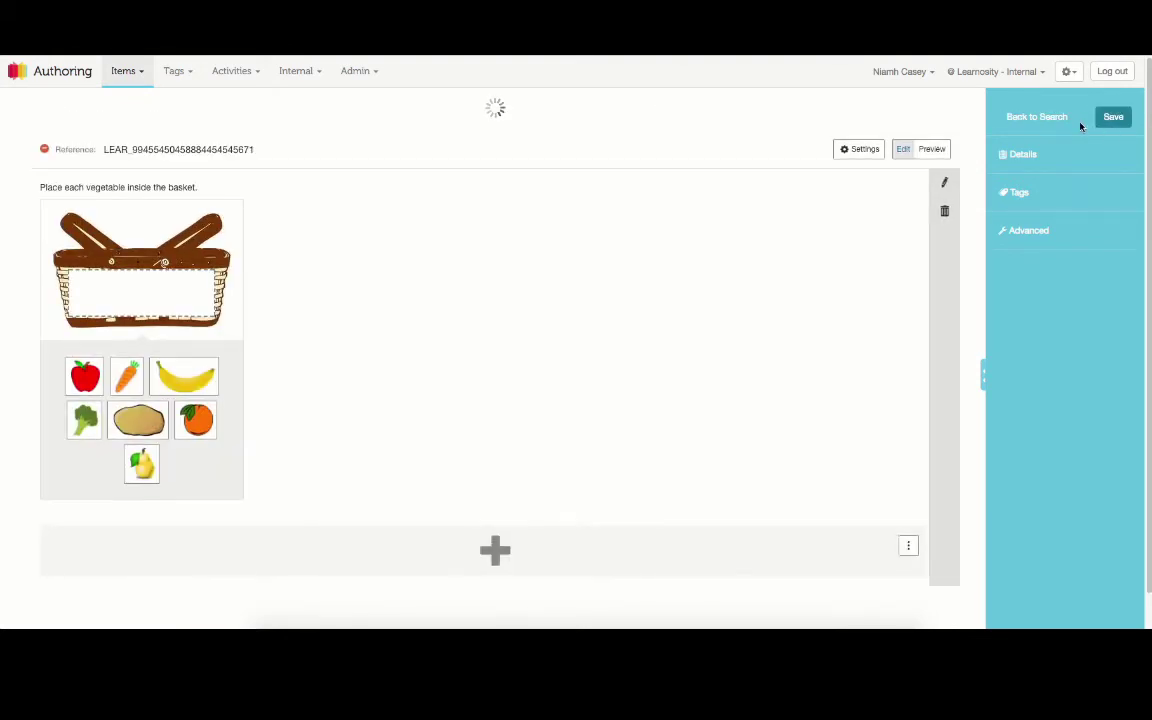